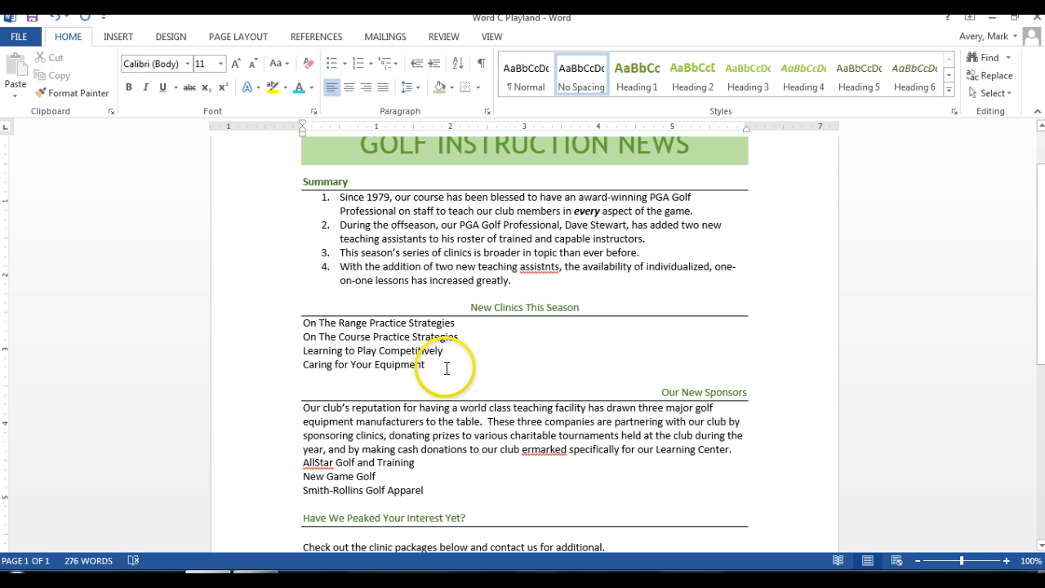
Step: Format the four clinic names under New Clinics This Season as a bulleted list with square bullets
click(307, 322)
drag(306, 322, 454, 375)
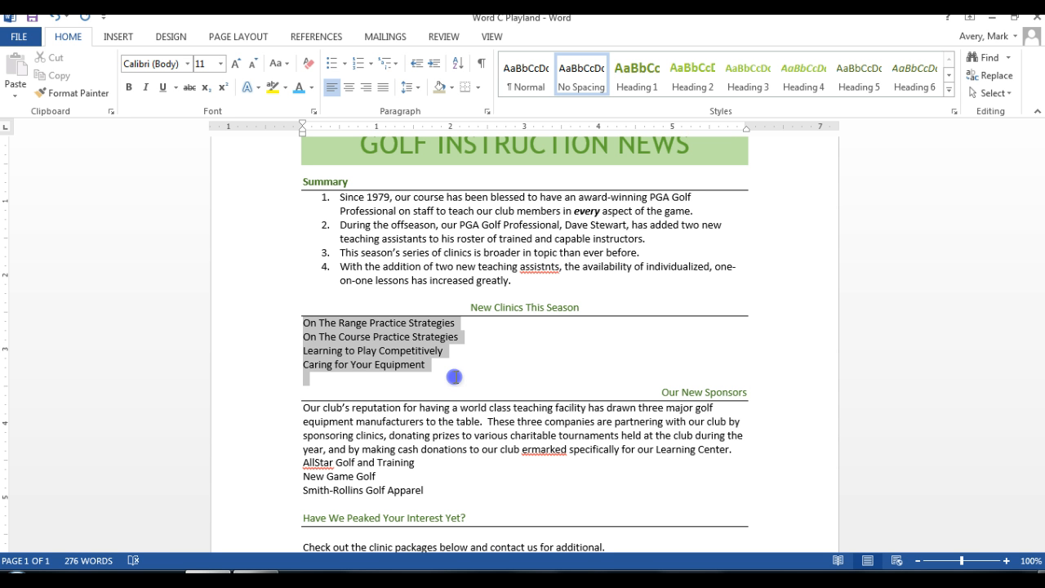
drag(453, 376, 453, 357)
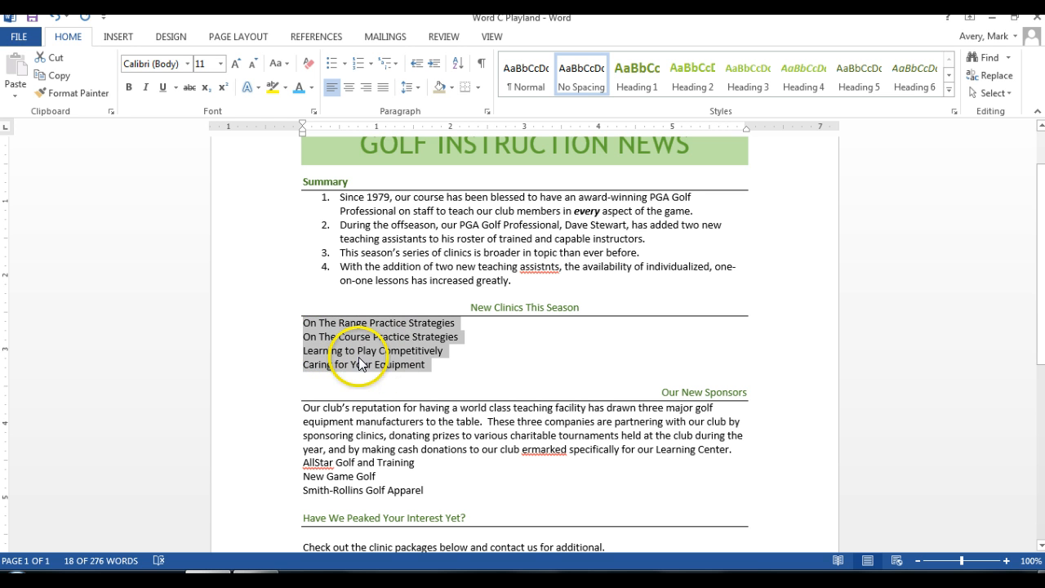
click(344, 65)
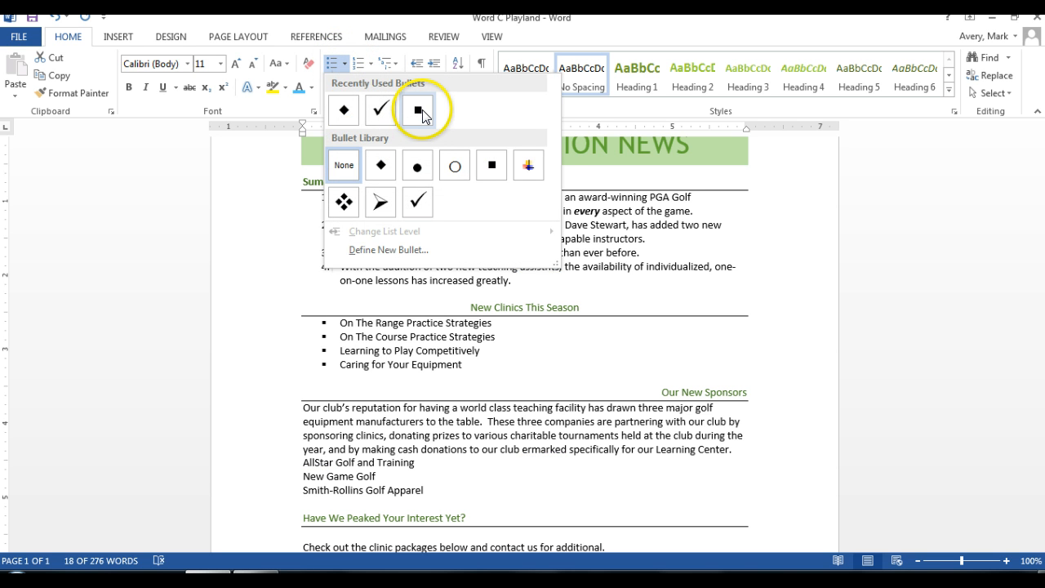
click(422, 110)
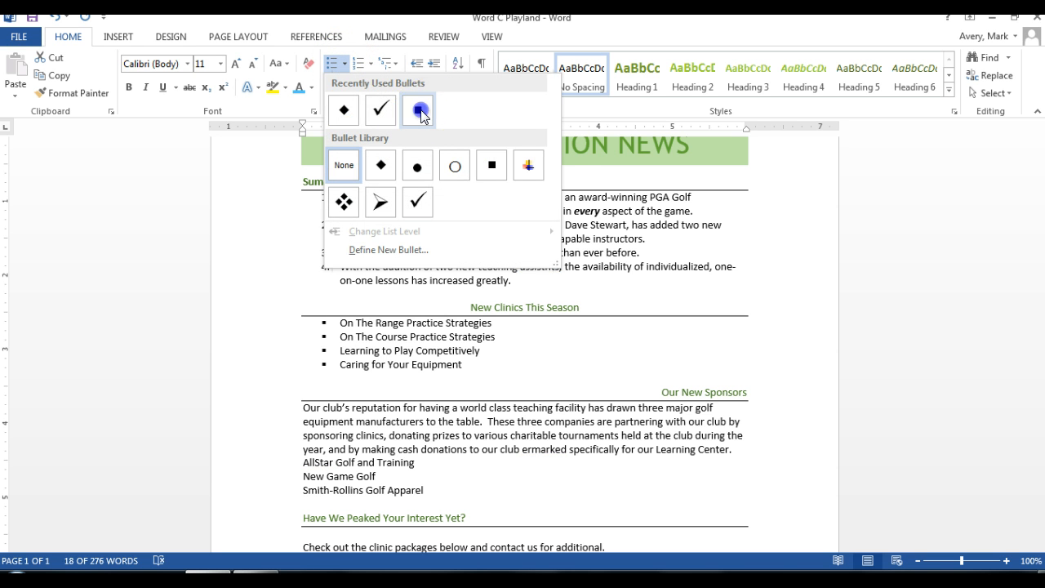
click(544, 347)
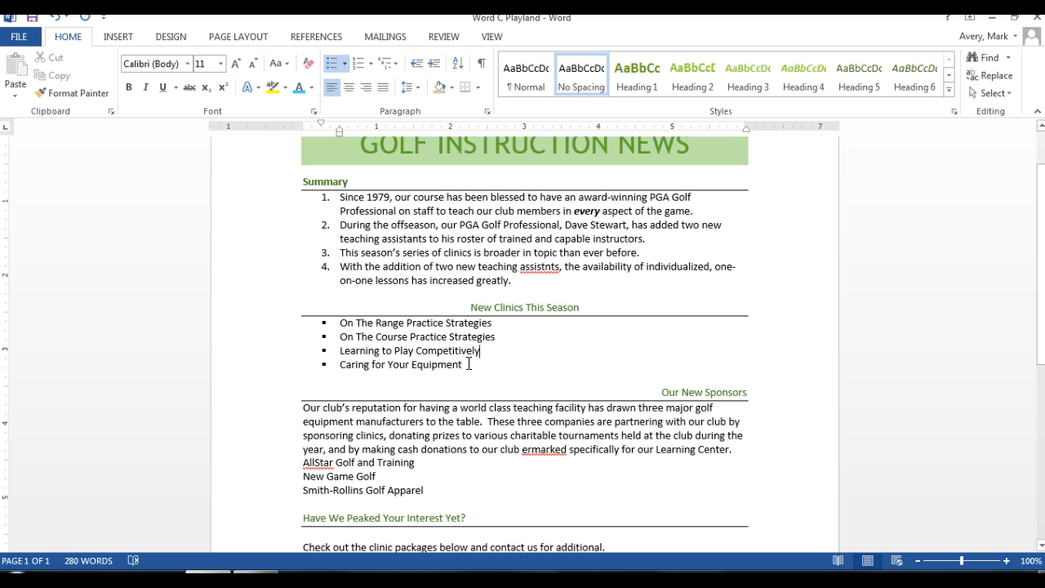
Step: Change the bullets of the four-item clinic list under New Clinics This Season to check marks
drag(468, 364, 320, 319)
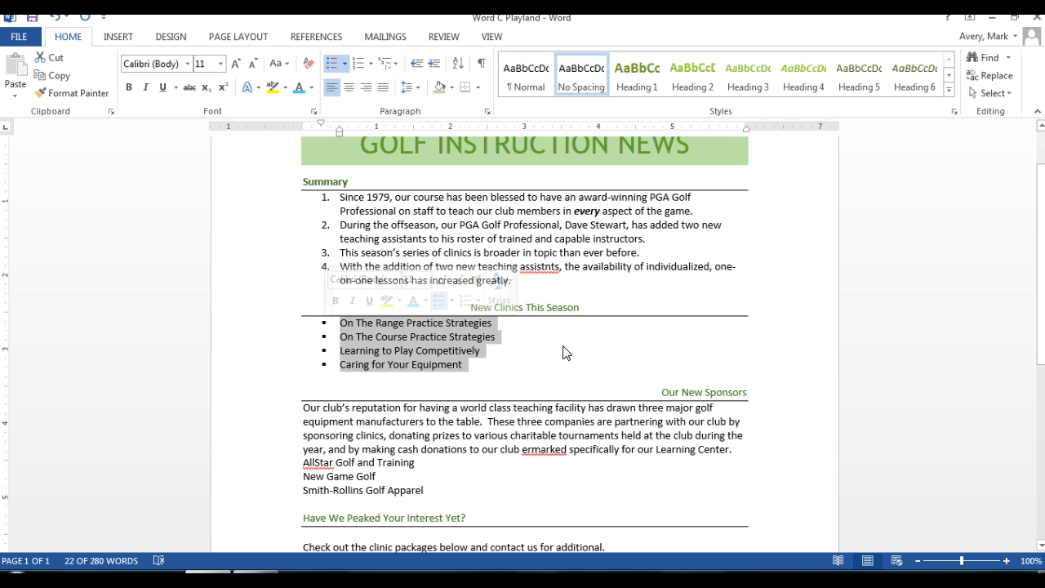
click(344, 65)
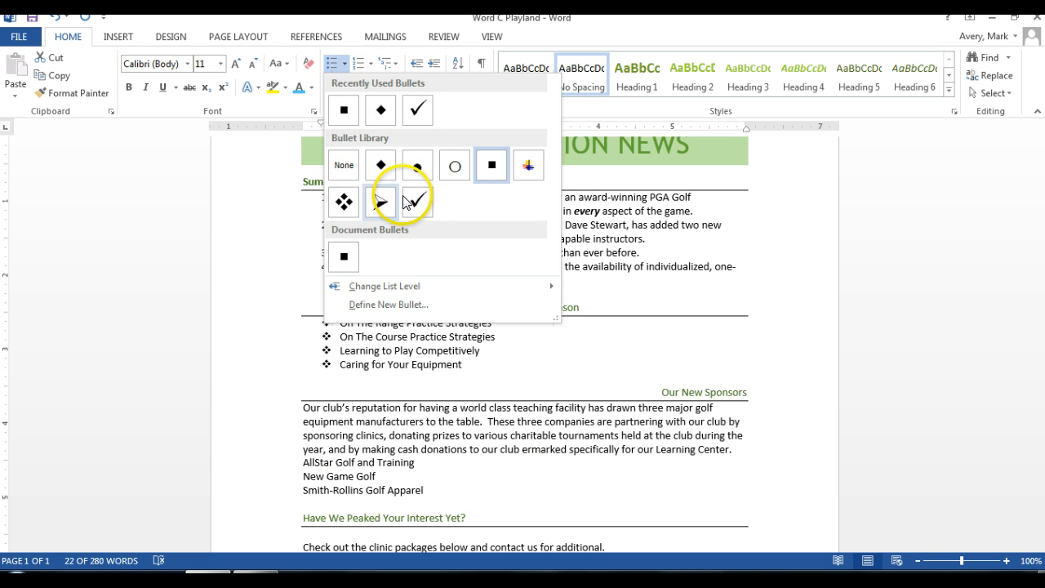
click(421, 114)
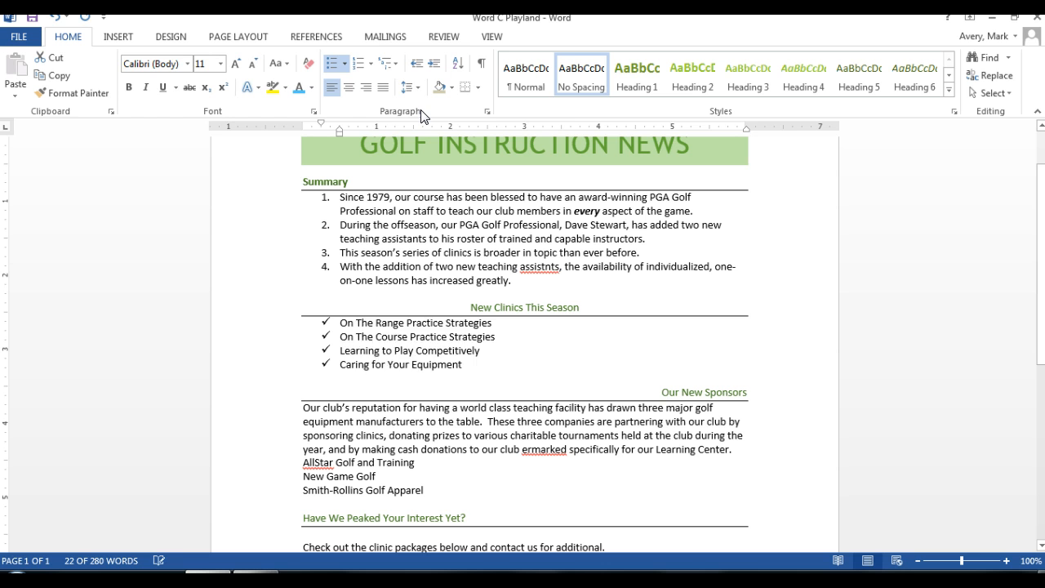
click(503, 365)
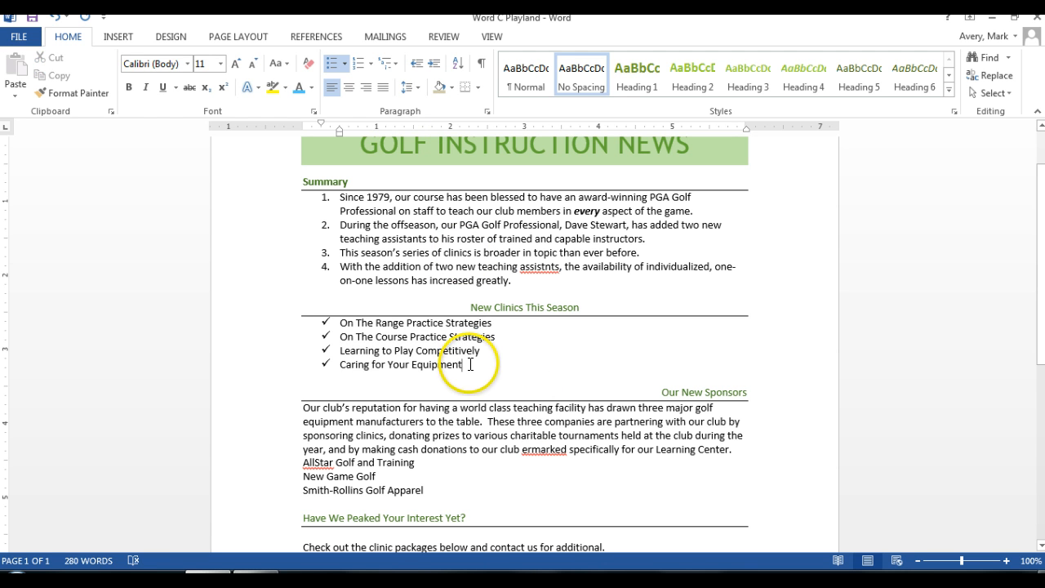
Step: Examine the Wingdings symbols available for defining a new bullet for the clinic list, leaving the definition unchanged
drag(470, 364, 339, 323)
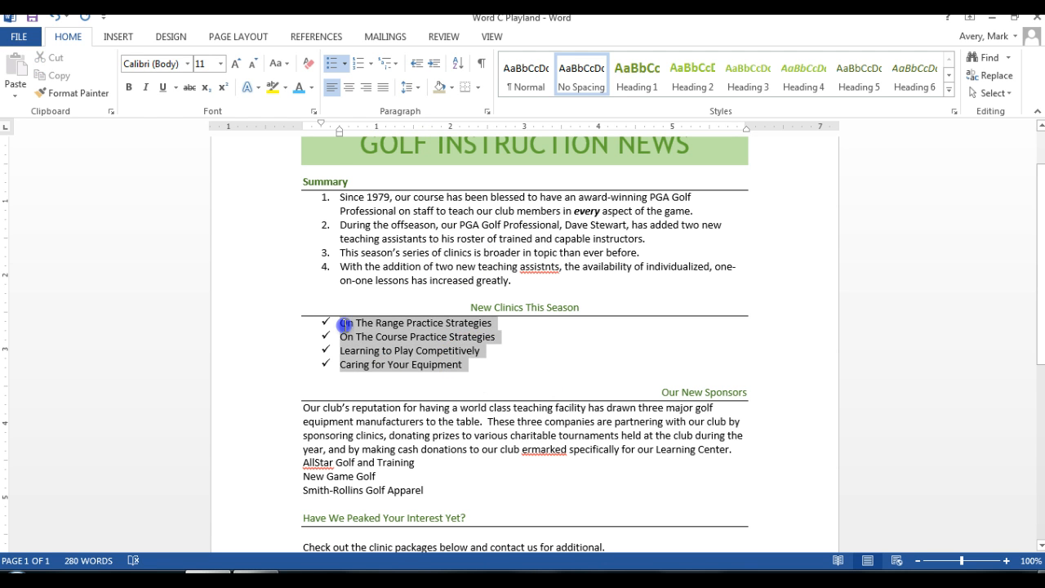
click(346, 65)
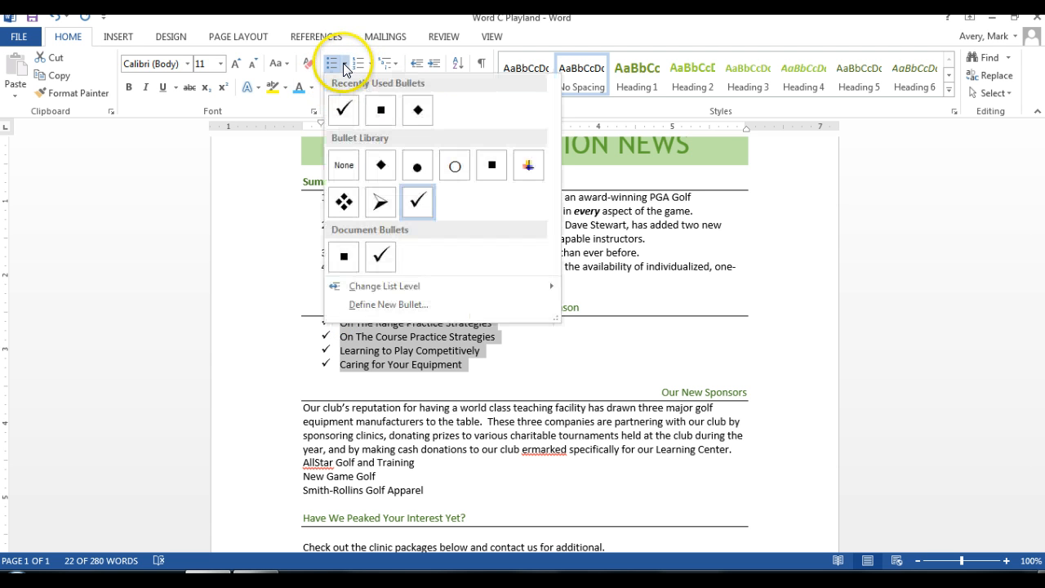
click(404, 305)
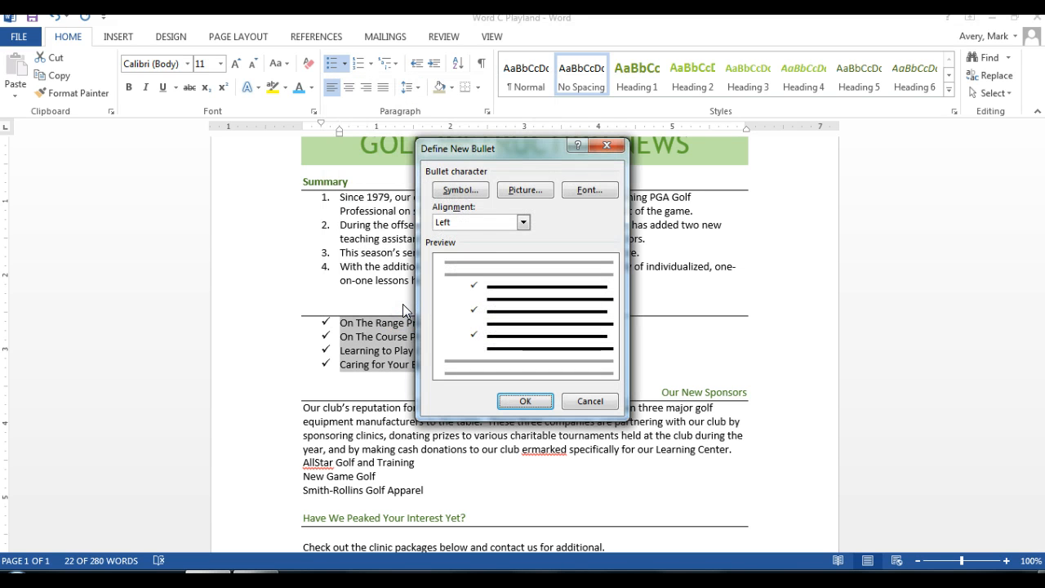
click(468, 192)
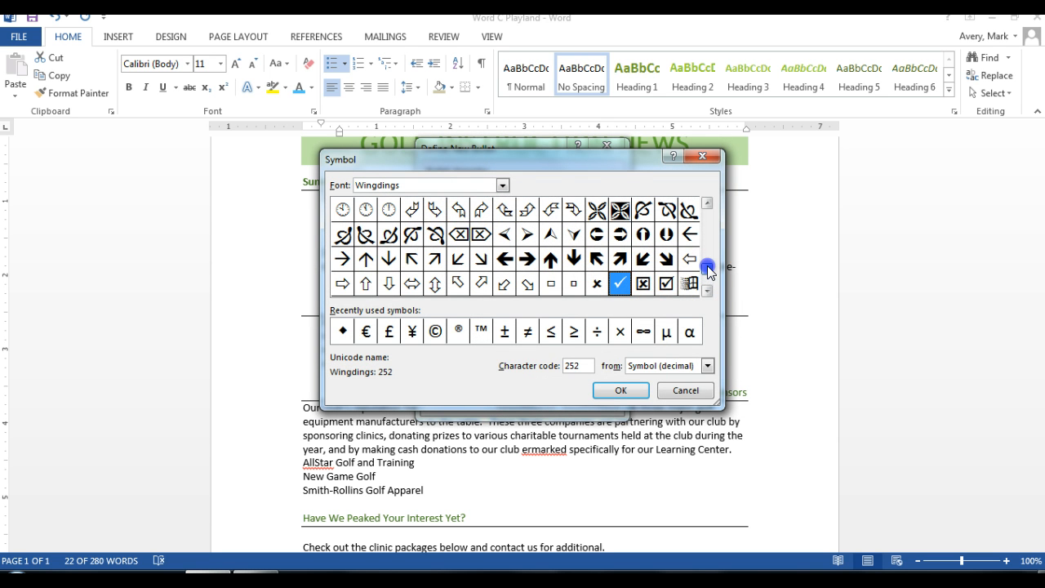
drag(708, 272, 707, 204)
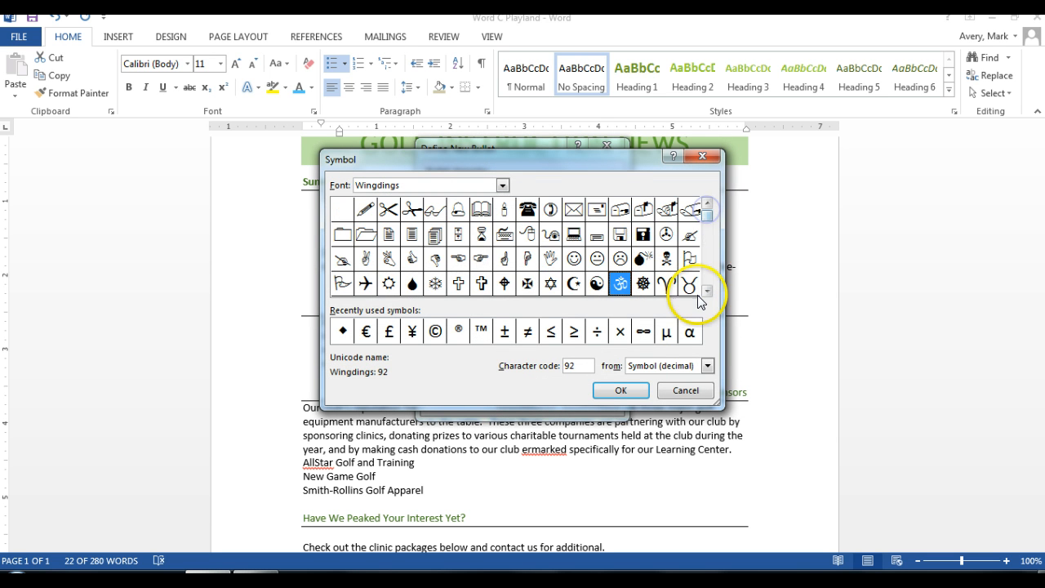
click(706, 291)
click(707, 291)
click(707, 291)
click(707, 291)
click(706, 291)
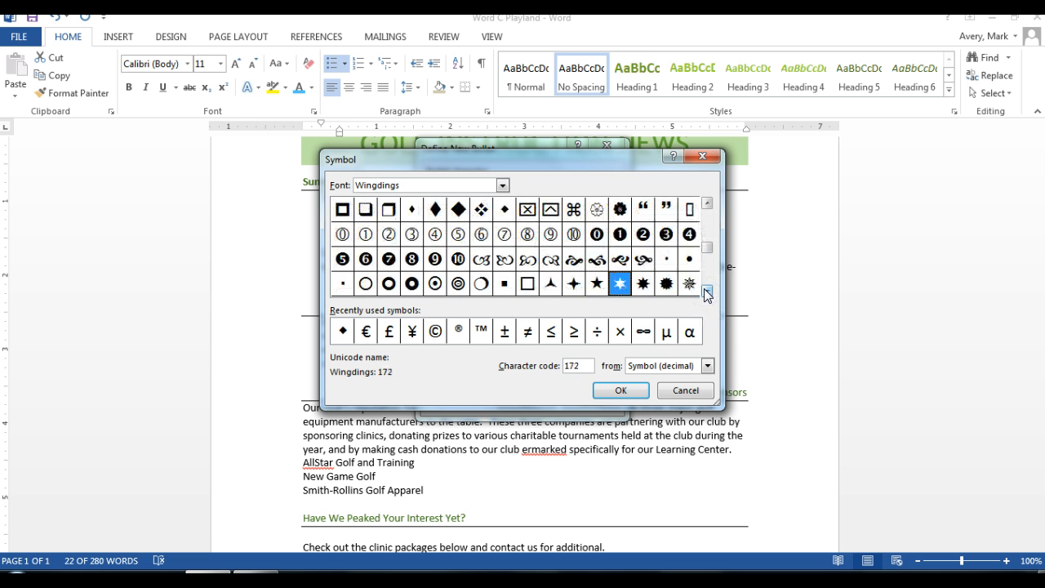
click(707, 290)
click(707, 290)
click(707, 291)
click(707, 290)
click(706, 290)
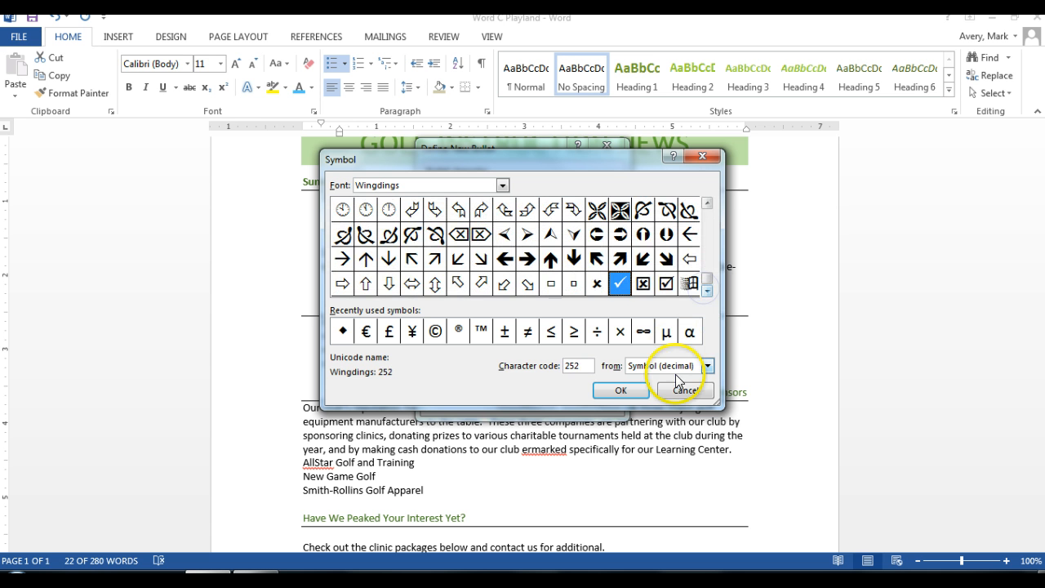
click(683, 389)
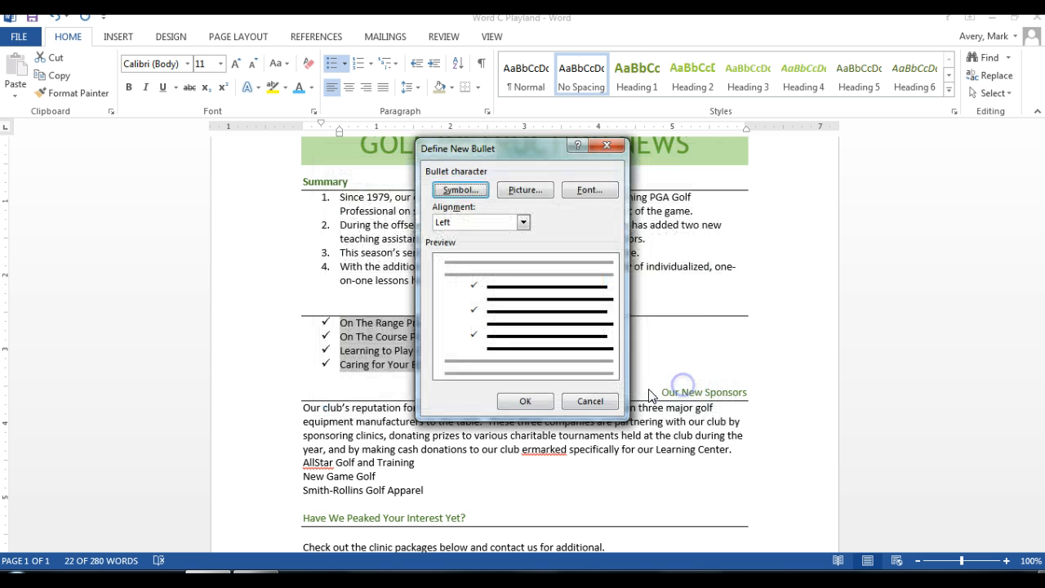
click(590, 400)
click(541, 355)
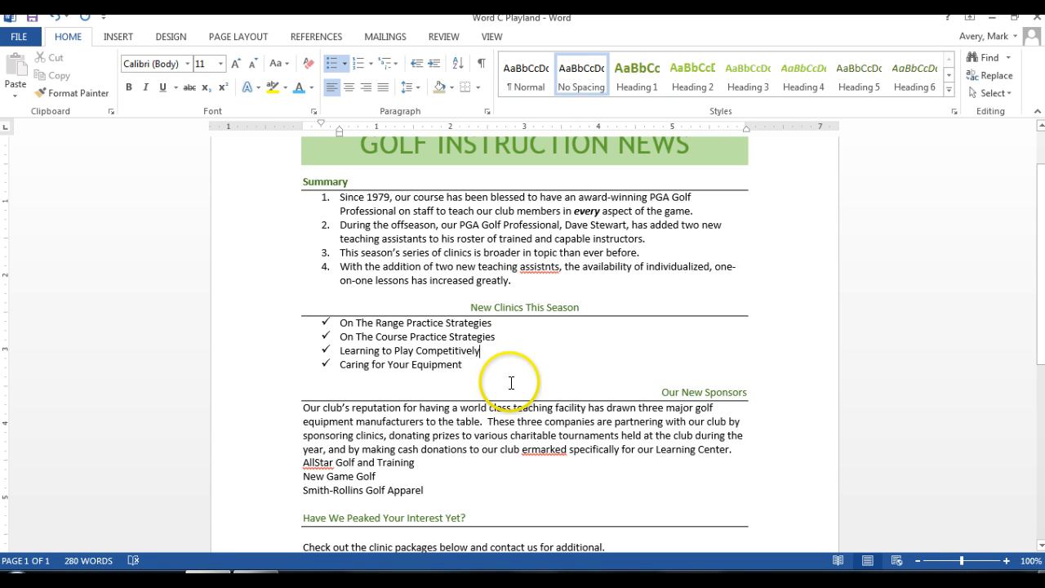
Step: Center the three sponsor company names under Our New Sponsors and apply the first black preset text effect to them
scroll(511, 382, down, 2)
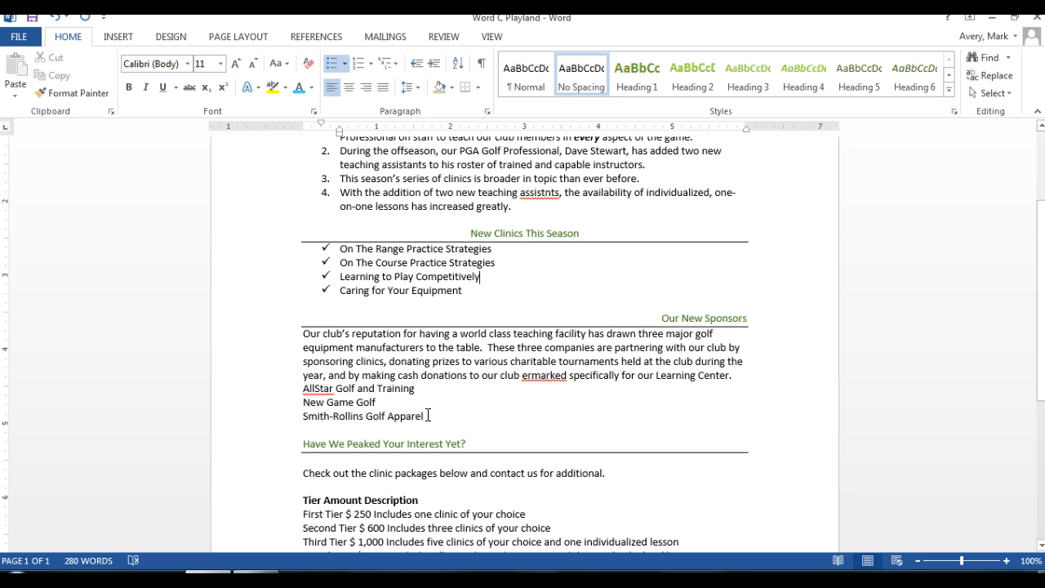
drag(304, 389, 423, 416)
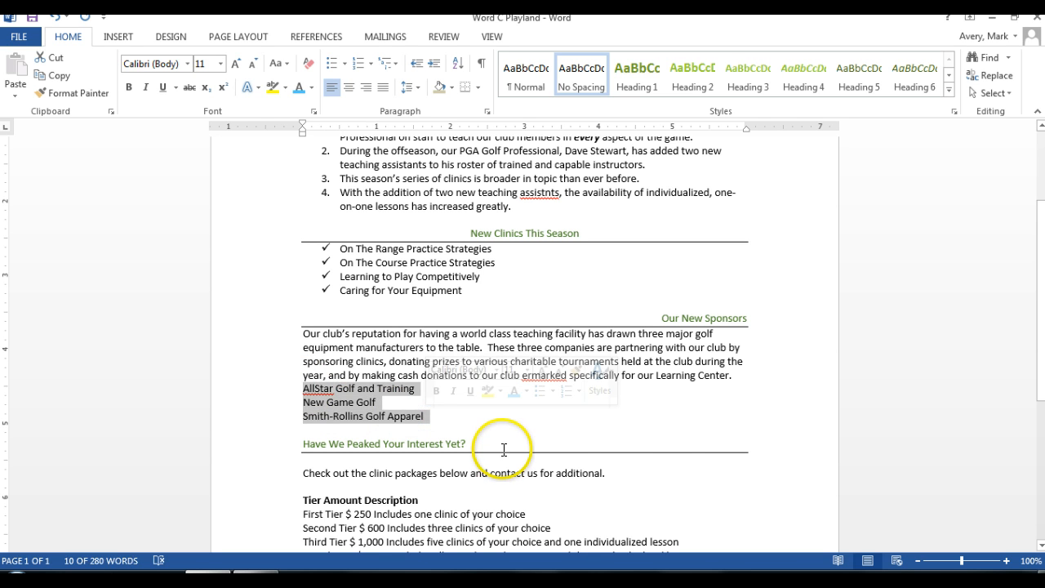
click(348, 88)
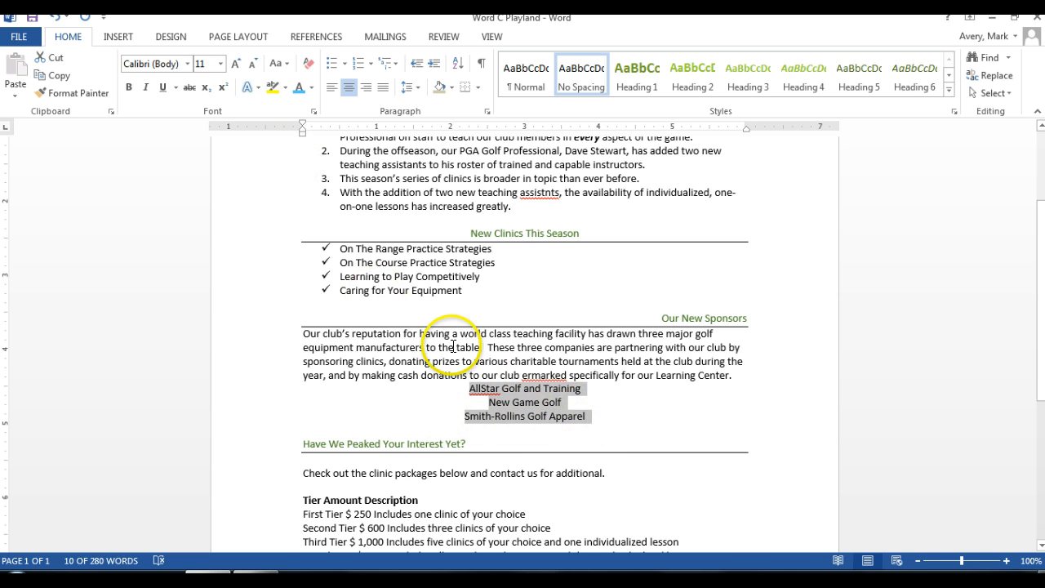
click(259, 88)
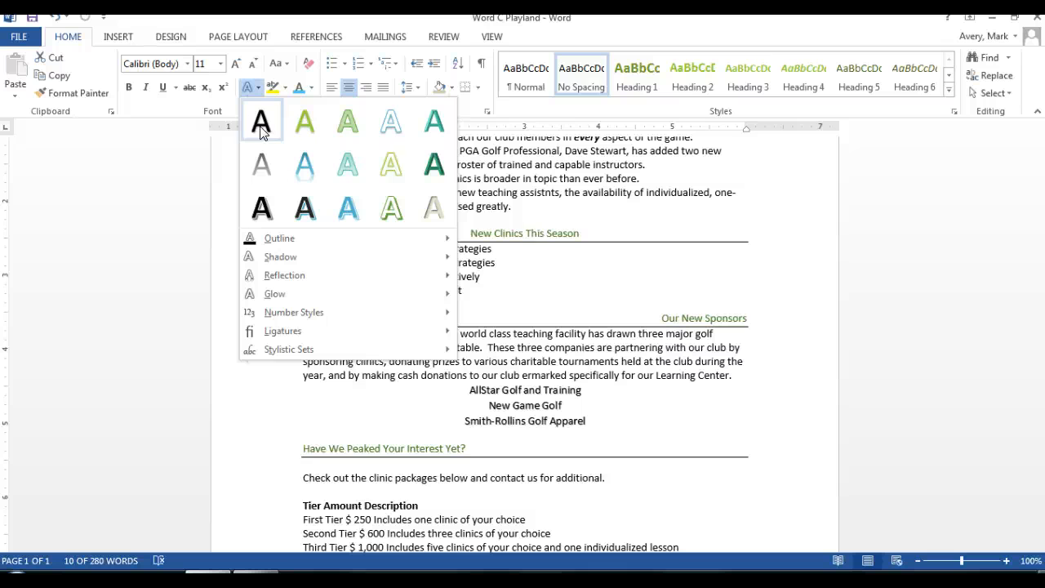
click(261, 131)
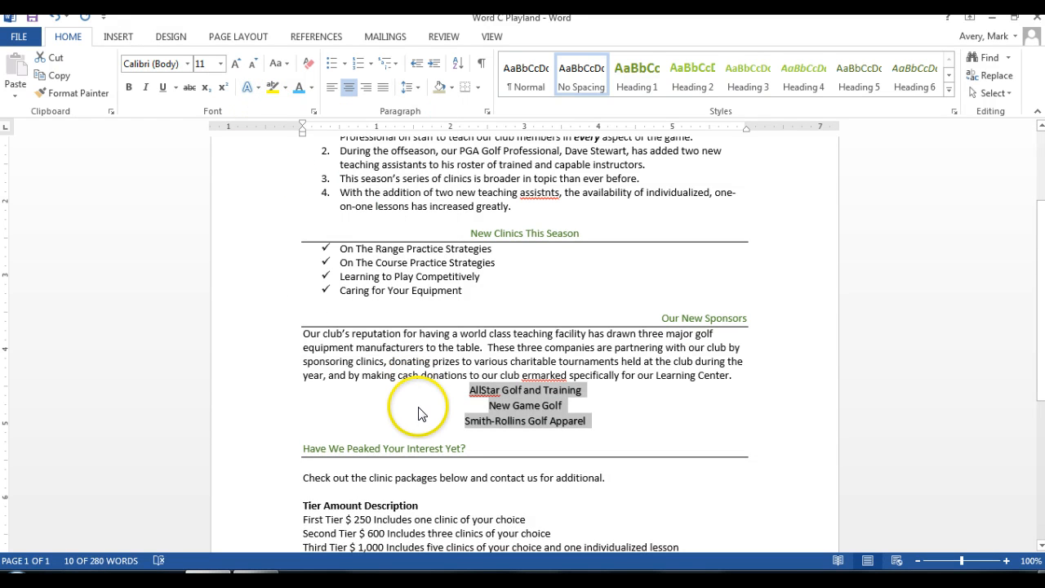
click(184, 414)
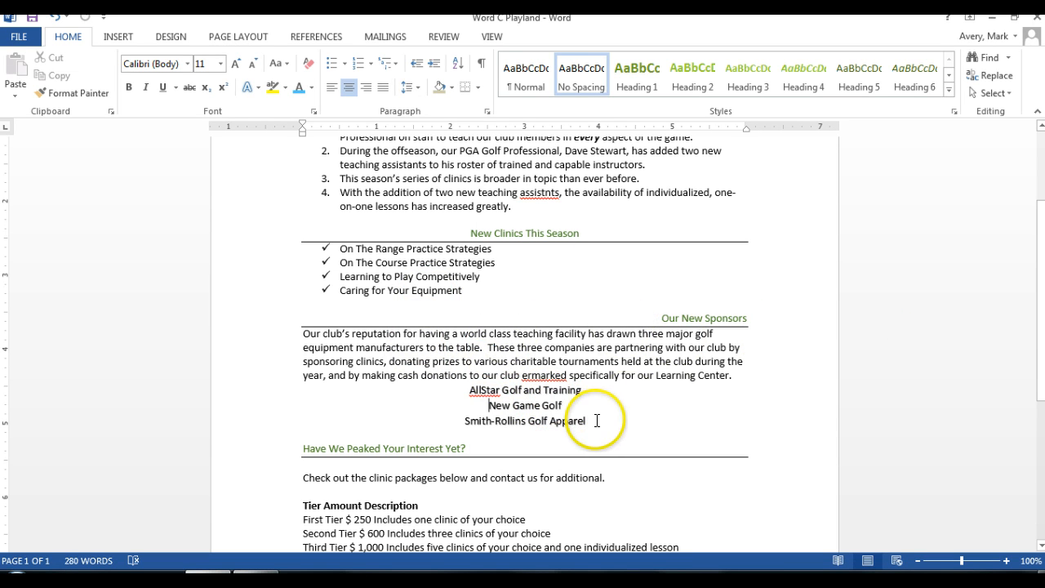
Step: Make the heading "New Clinics This Season" bold and italic
scroll(657, 262, up, 1)
scroll(656, 262, up, 2)
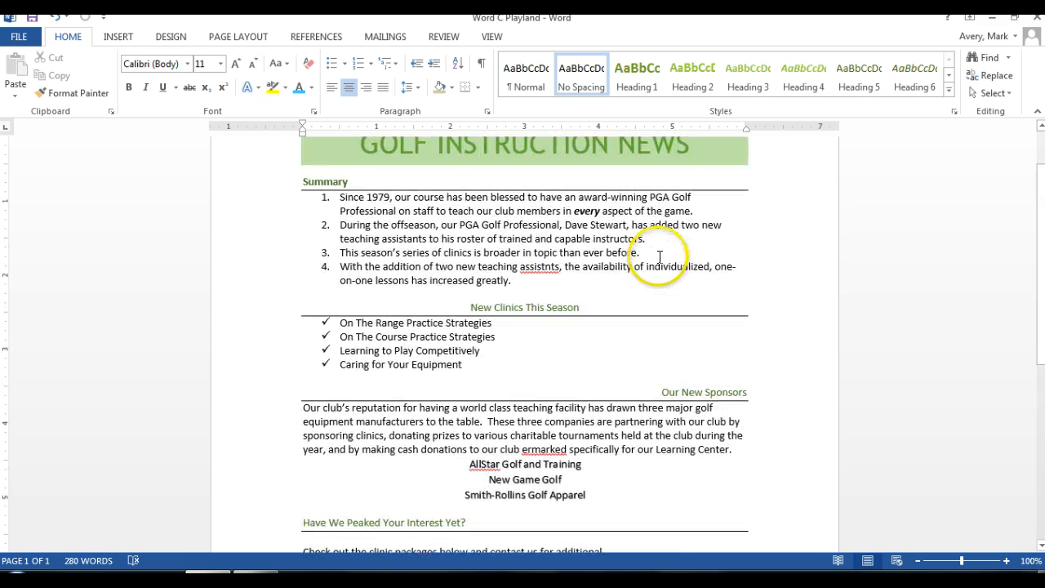
scroll(660, 257, down, 3)
click(617, 267)
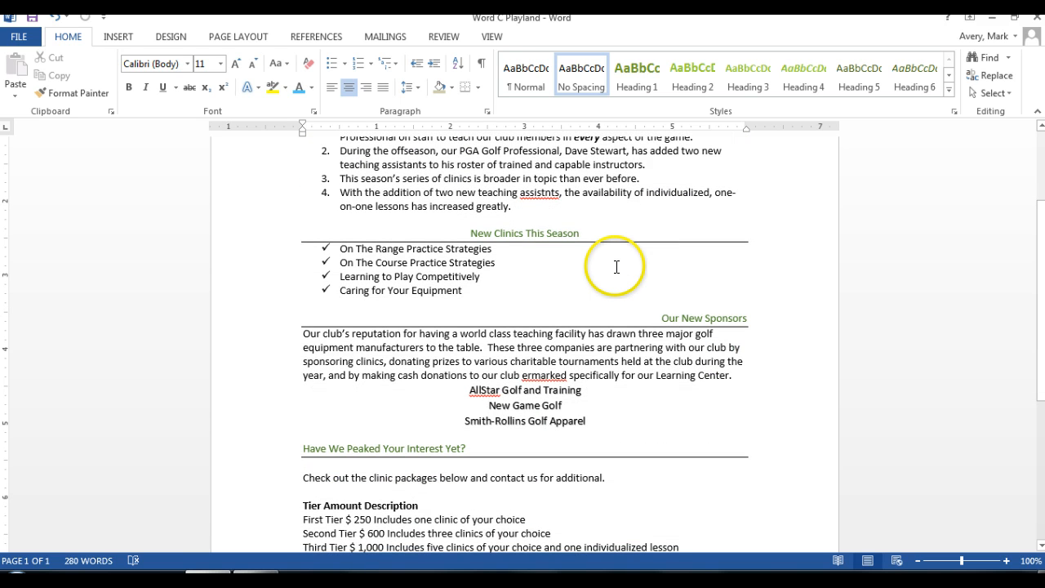
click(579, 233)
drag(579, 233, 460, 234)
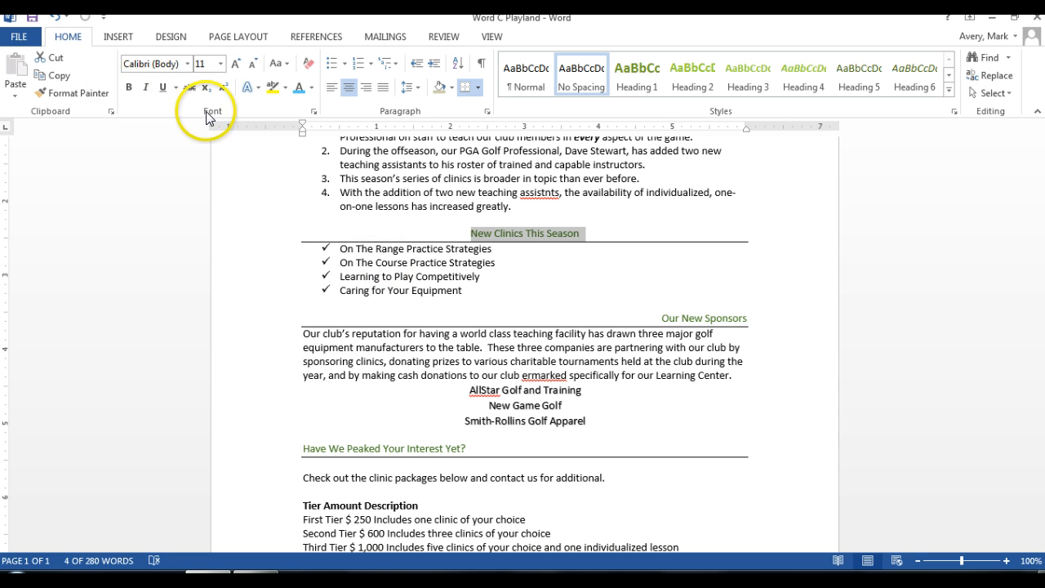
click(128, 87)
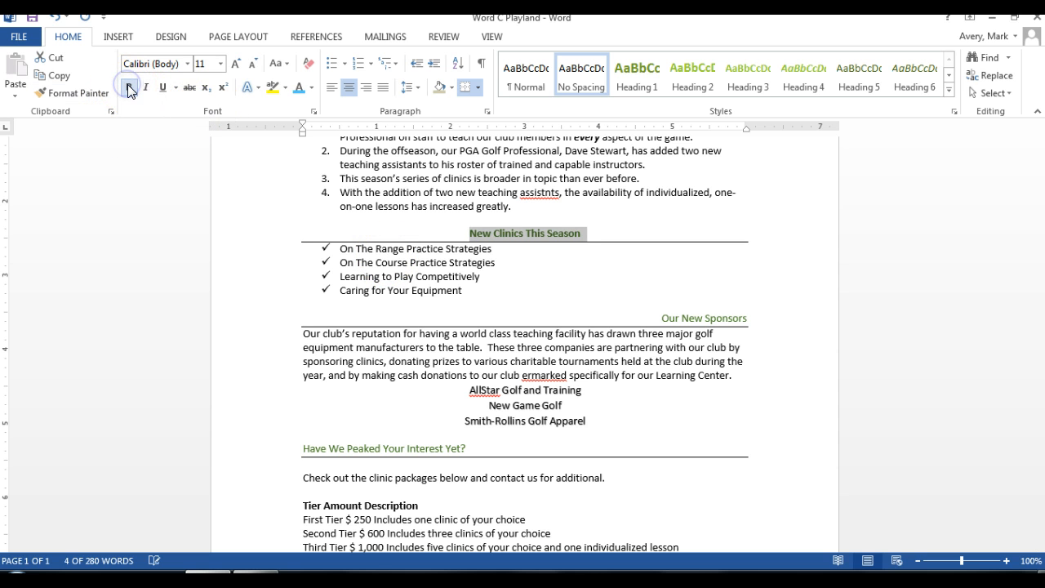
click(147, 88)
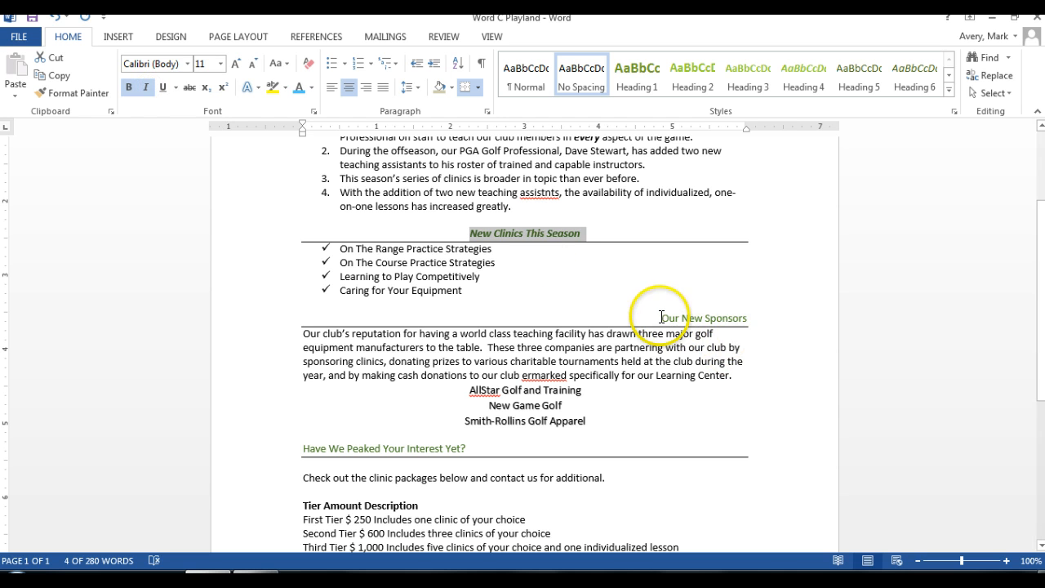
Step: Apply bold and italic formatting to the "Our New Sponsors" heading
click(697, 317)
triple_click(697, 317)
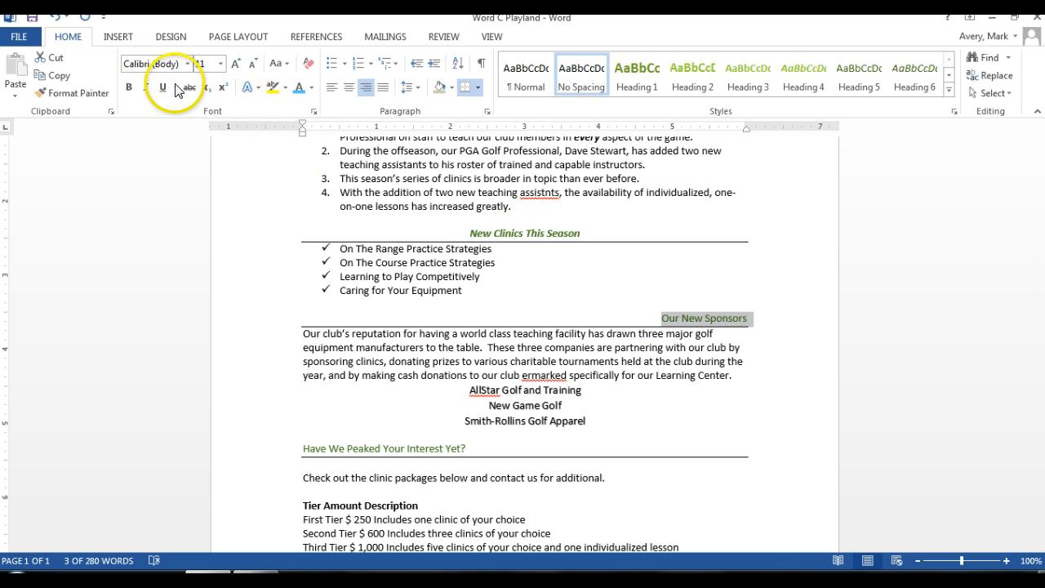
click(148, 89)
click(128, 87)
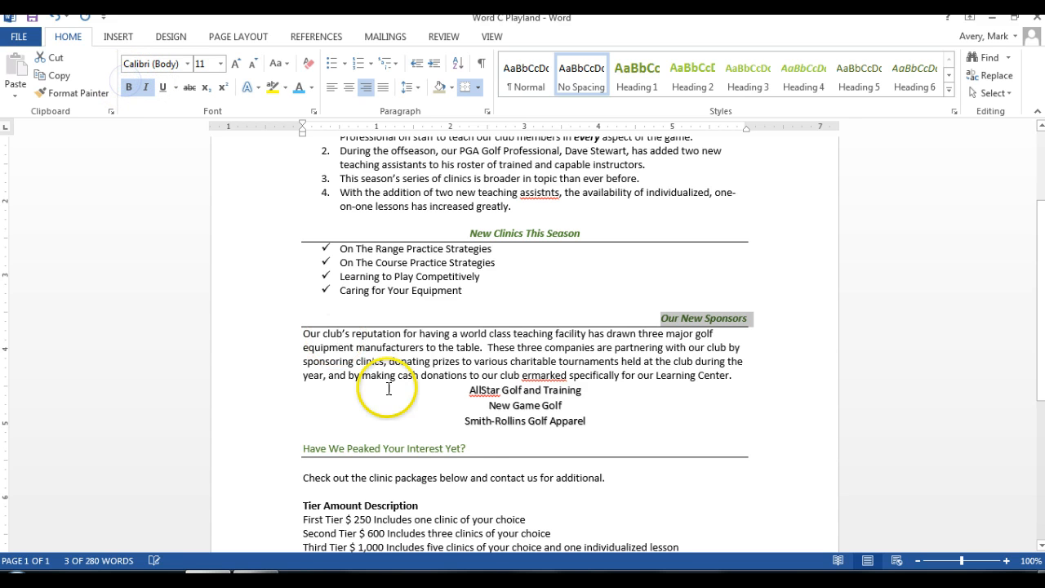
Step: Format the heading "Have We Peaked Your Interest Yet?" in bold italics
drag(465, 447, 301, 448)
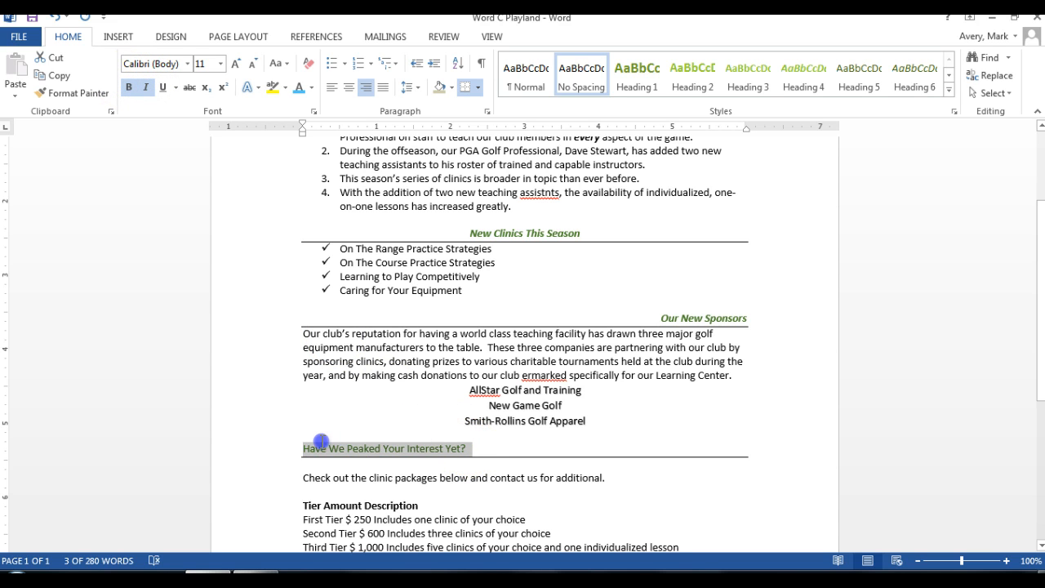
click(129, 88)
click(145, 88)
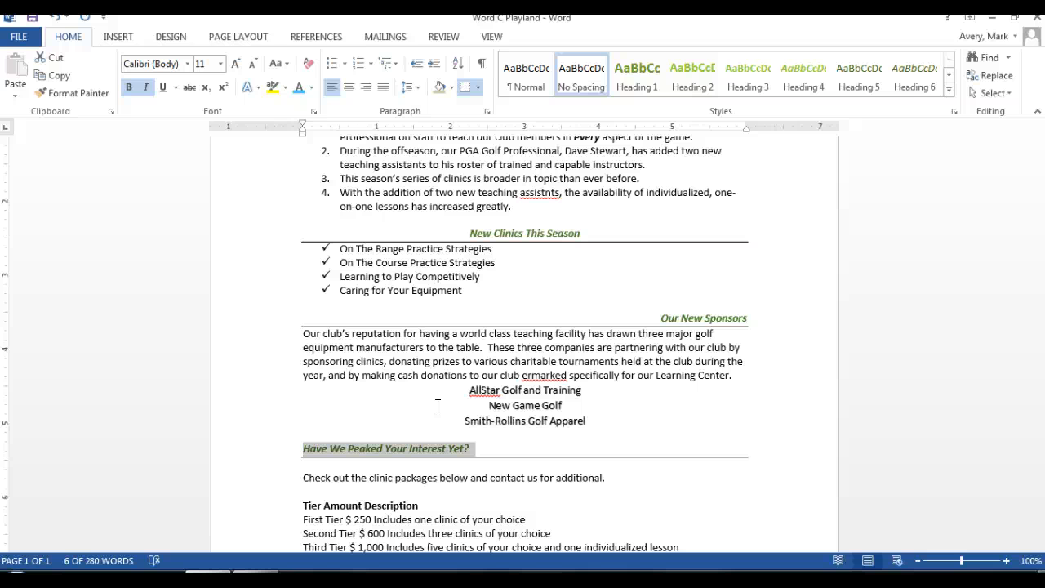
Step: Try to space the dollar amounts away from the Third Tier and Fourth Tier labels by hand, and undo the spacing changes
scroll(424, 392, down, 4)
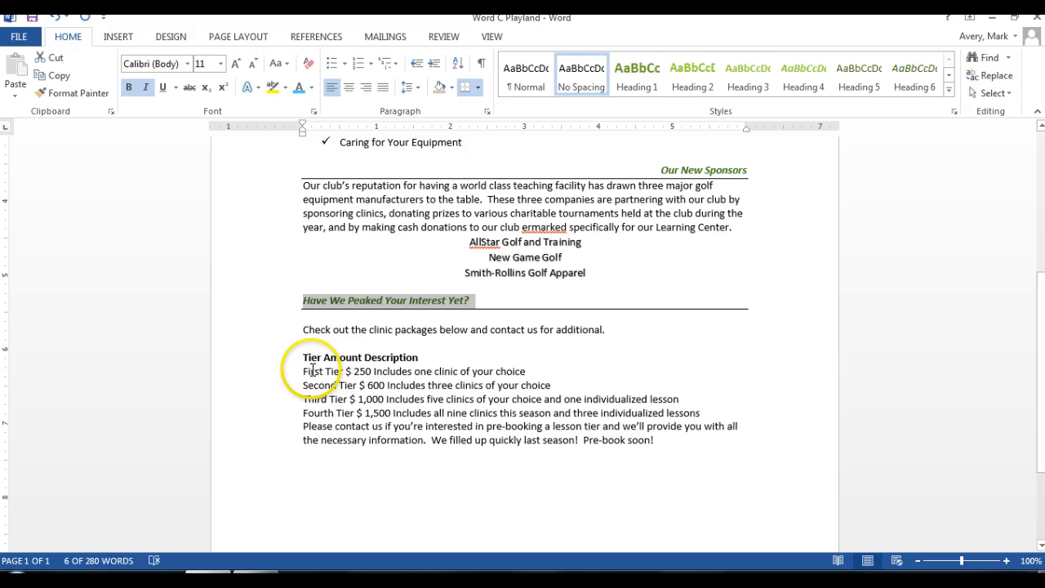
click(351, 398)
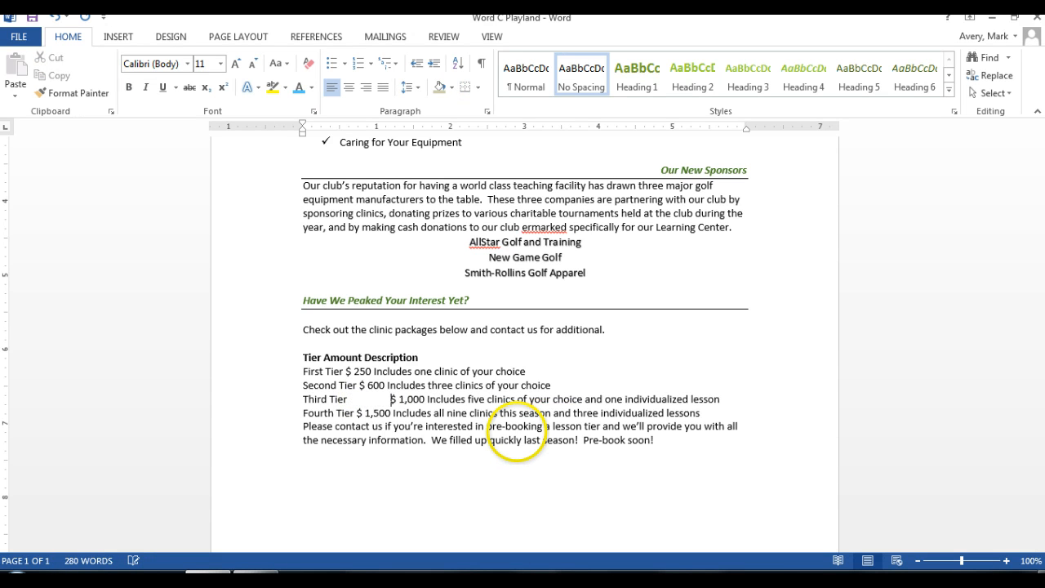
click(357, 412)
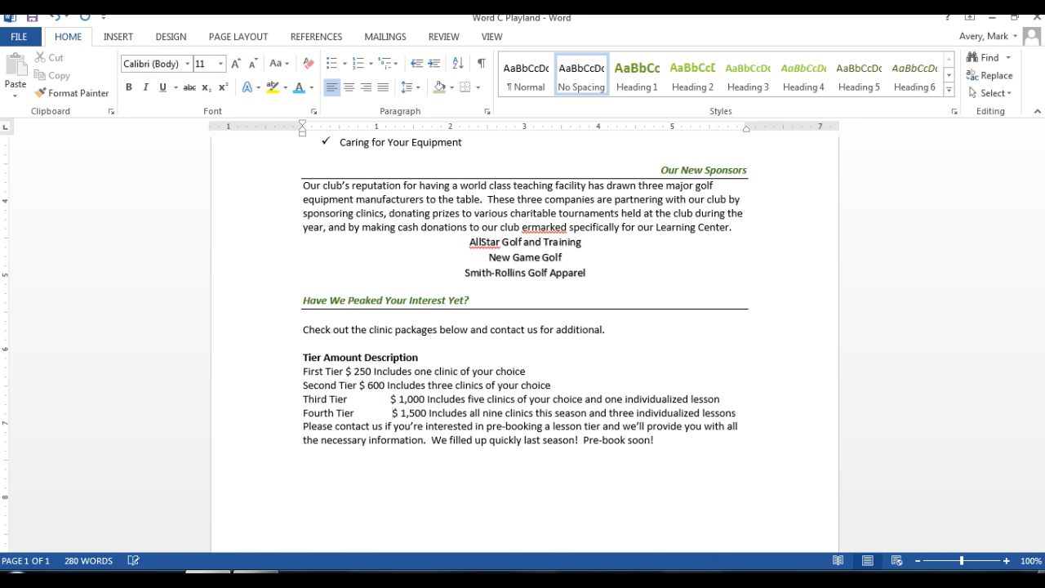
key(BackSpace)
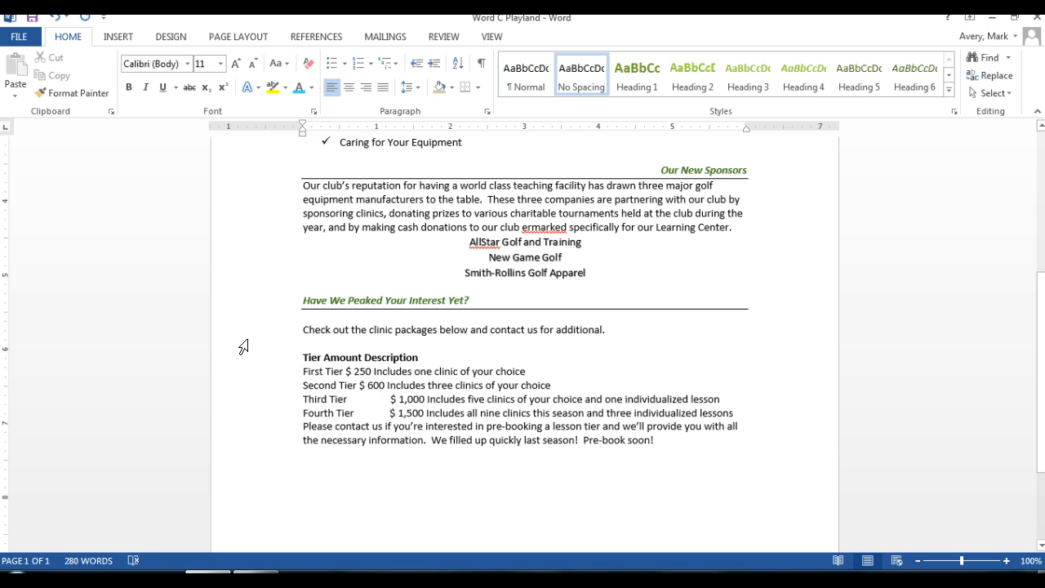
click(56, 16)
click(56, 16)
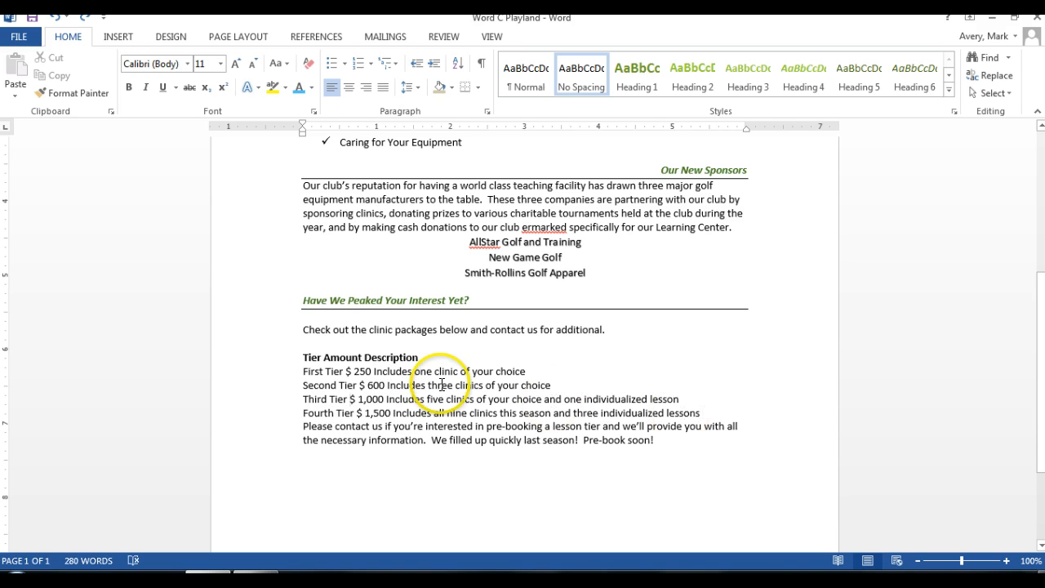
Step: Add a left tab stop at 1" with no leader to the lines from the Tier Amount Description header through Fourth Tier
click(303, 357)
drag(303, 357, 684, 414)
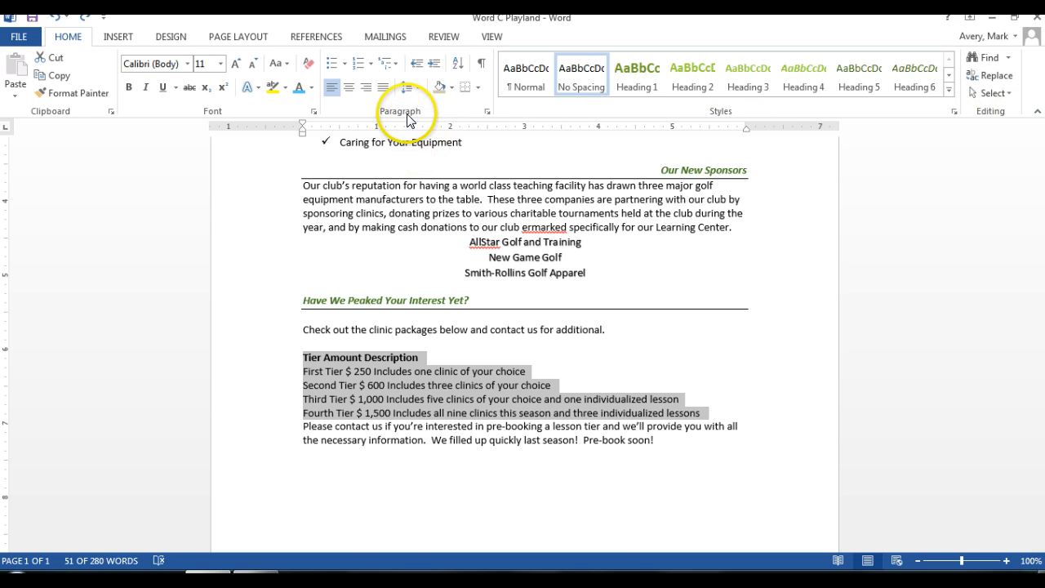
click(485, 110)
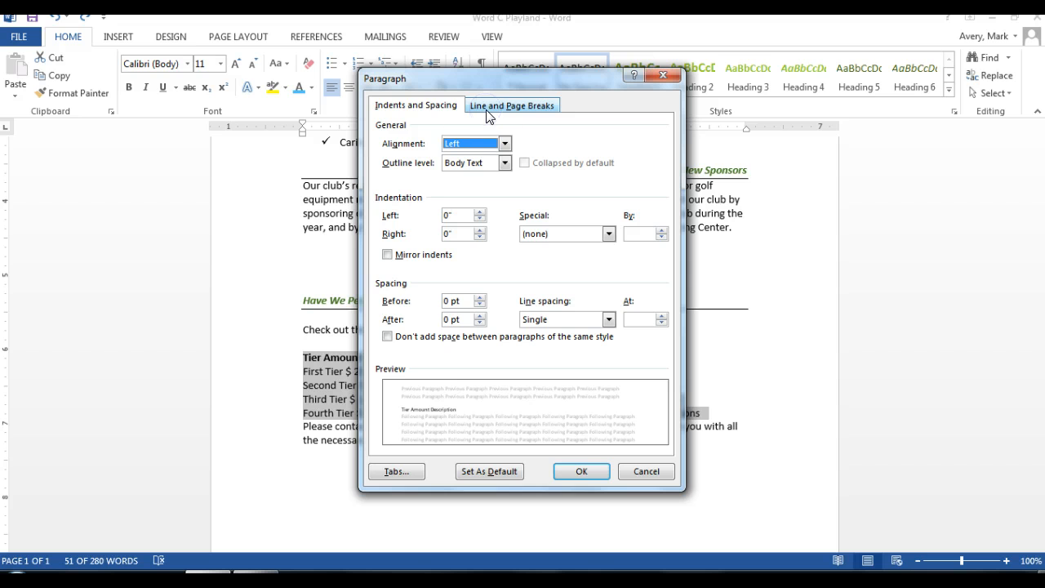
click(405, 471)
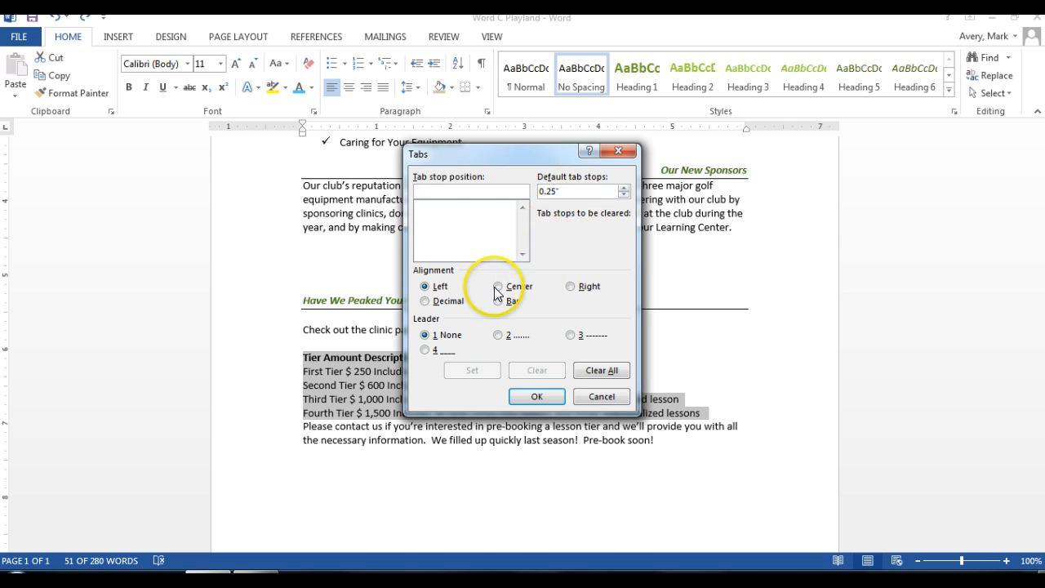
click(416, 190)
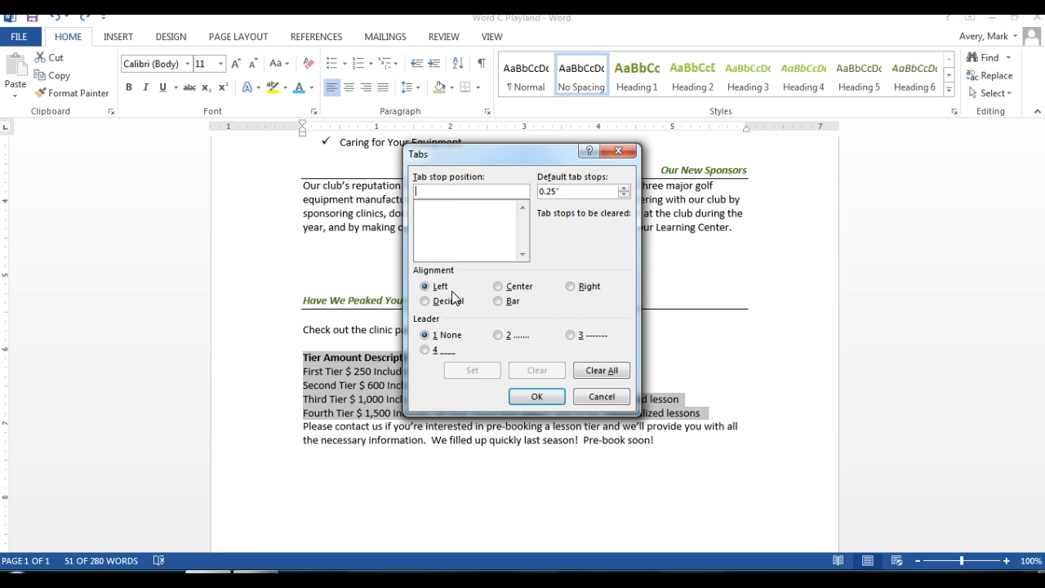
text(1)
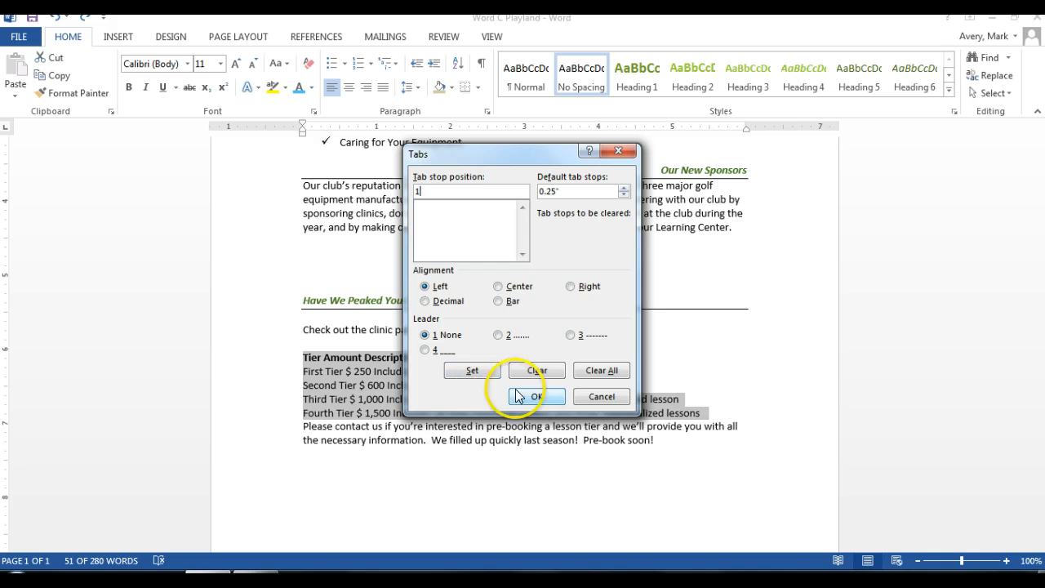
click(473, 370)
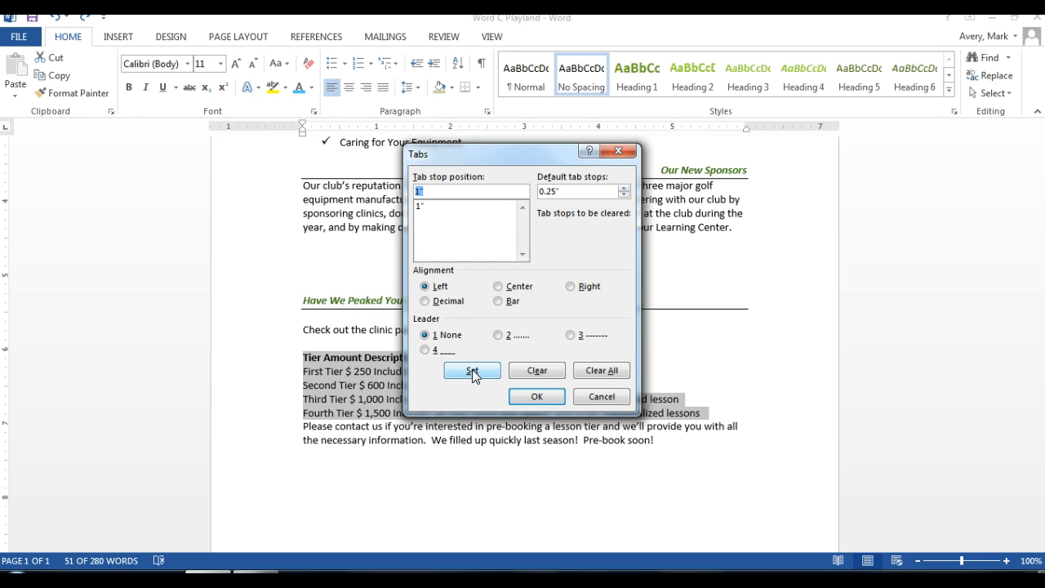
Step: Add a second left tab stop at 2" for the selected tier lines and apply the tab settings
click(427, 191)
key(BackSpace)
key(BackSpace)
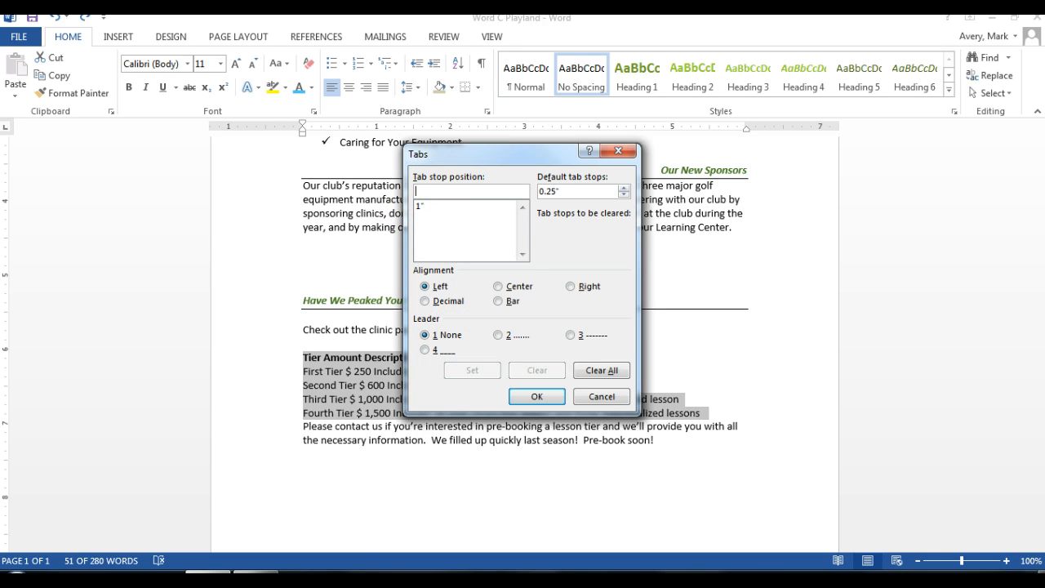
text(2)
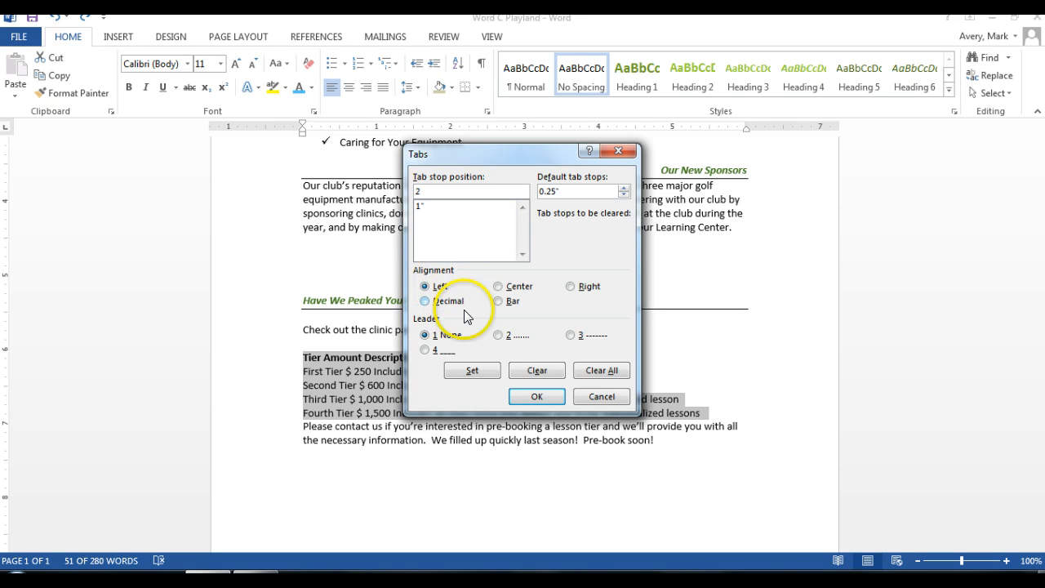
click(472, 370)
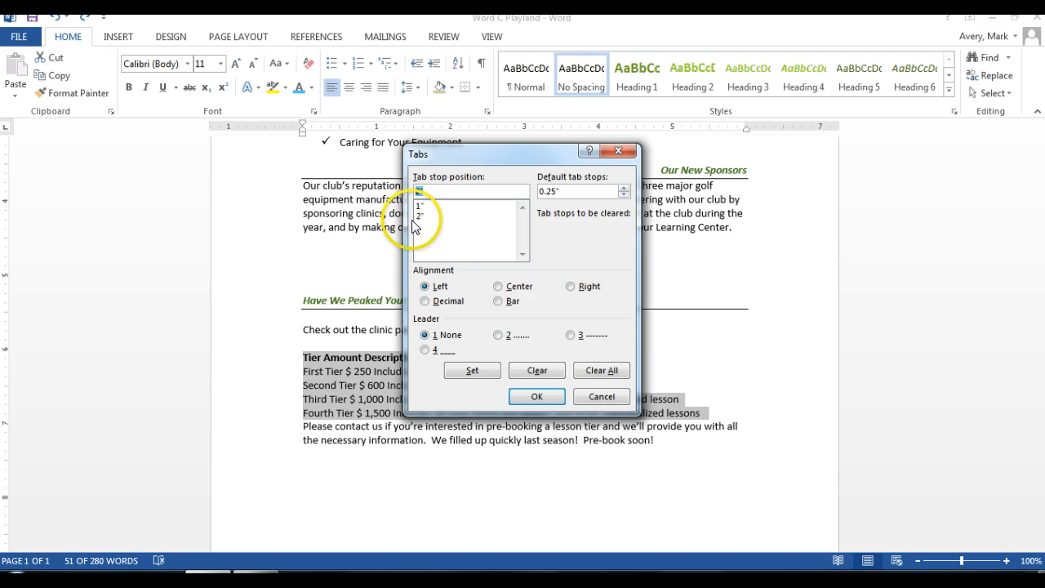
click(534, 397)
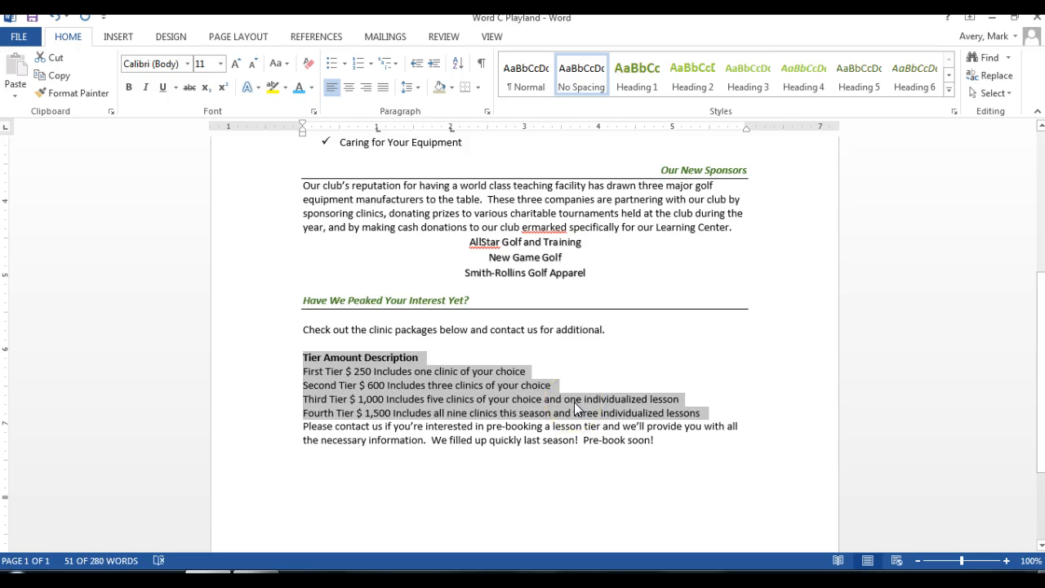
Step: Insert tabs before Amount and Description in the tier header line so they align with the 1" and 2" stops
click(353, 386)
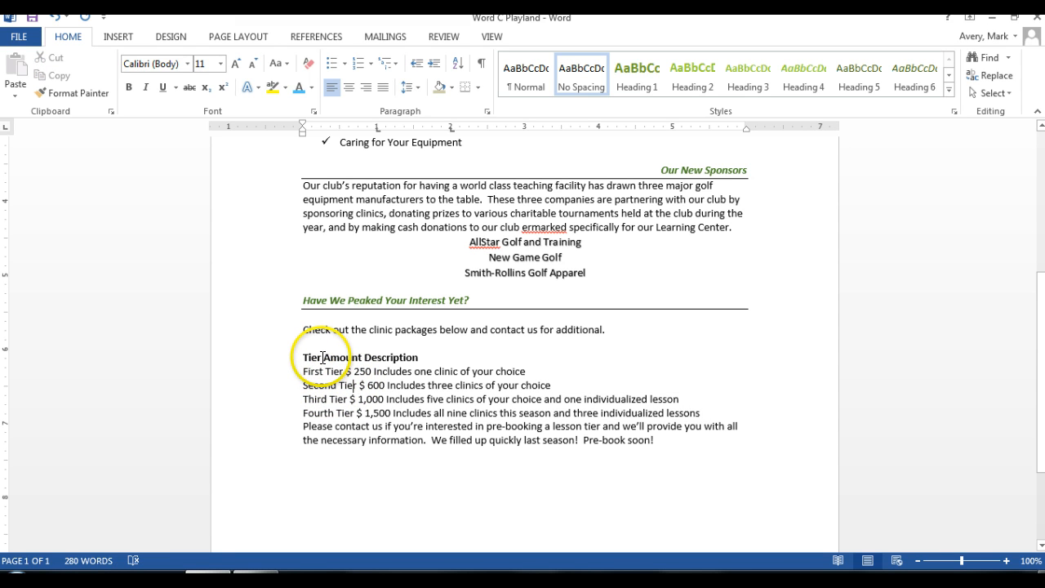
click(324, 357)
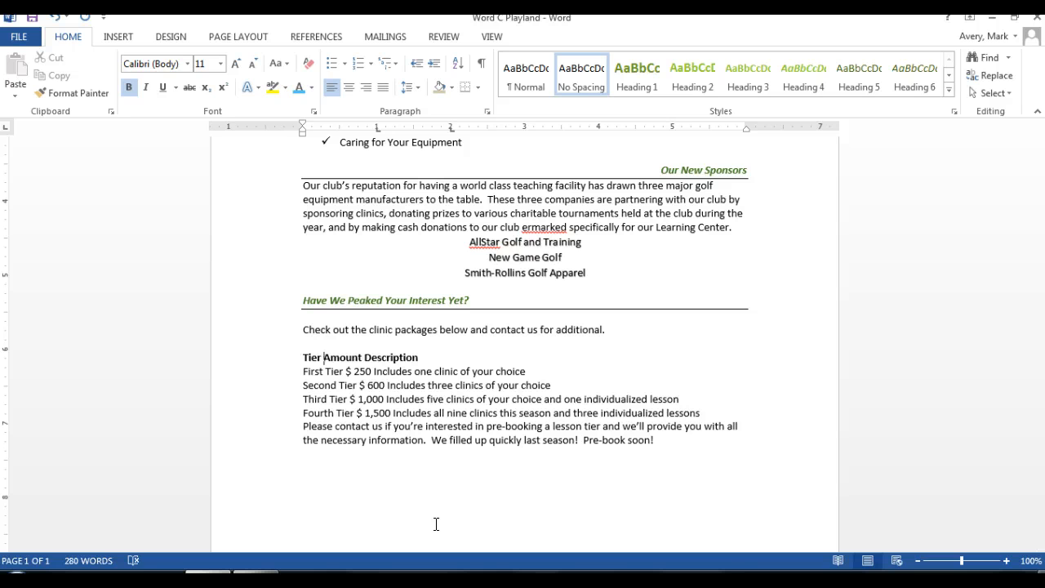
key(Tab)
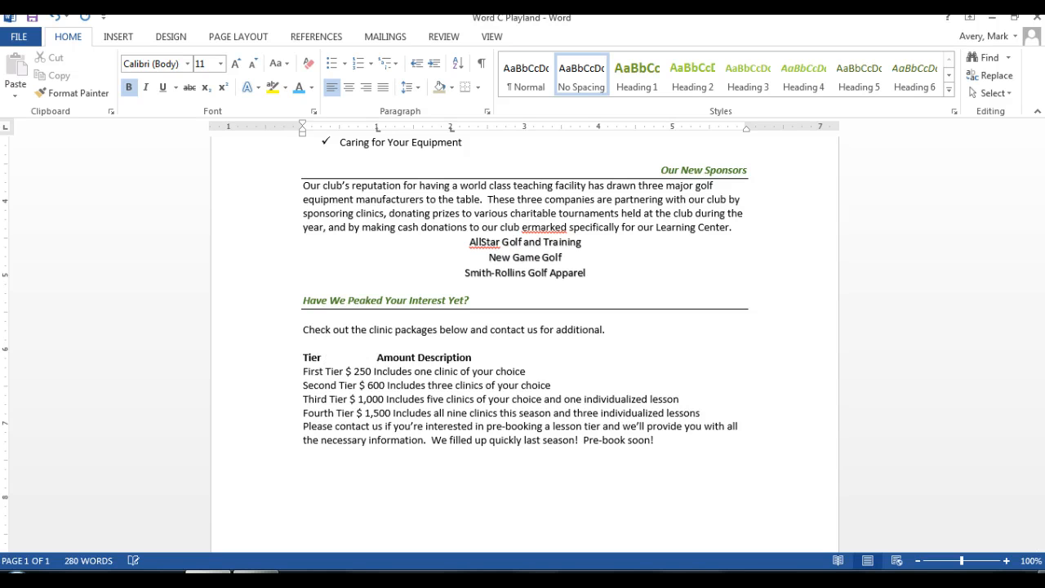
click(417, 357)
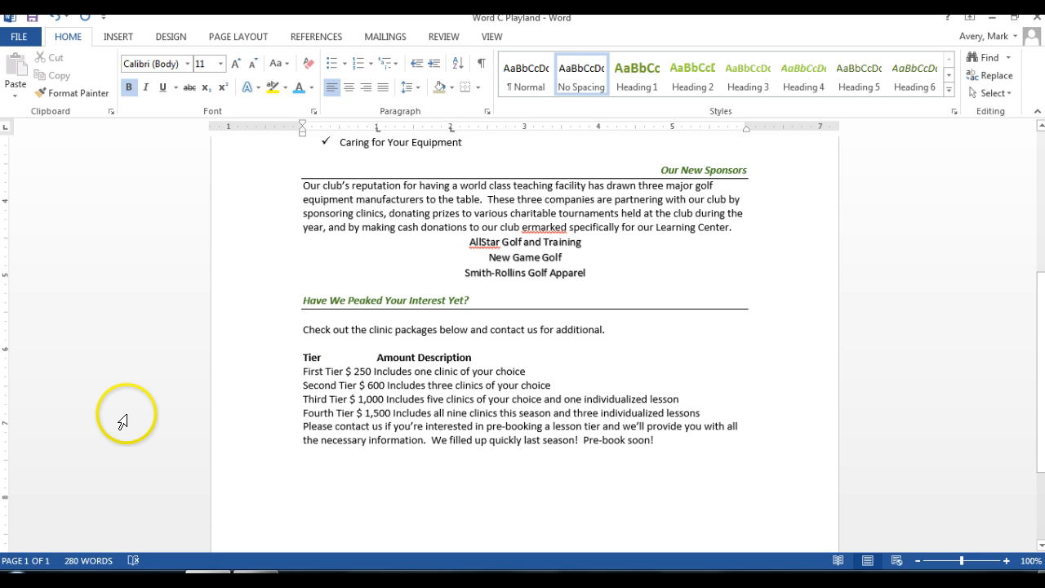
key(Tab)
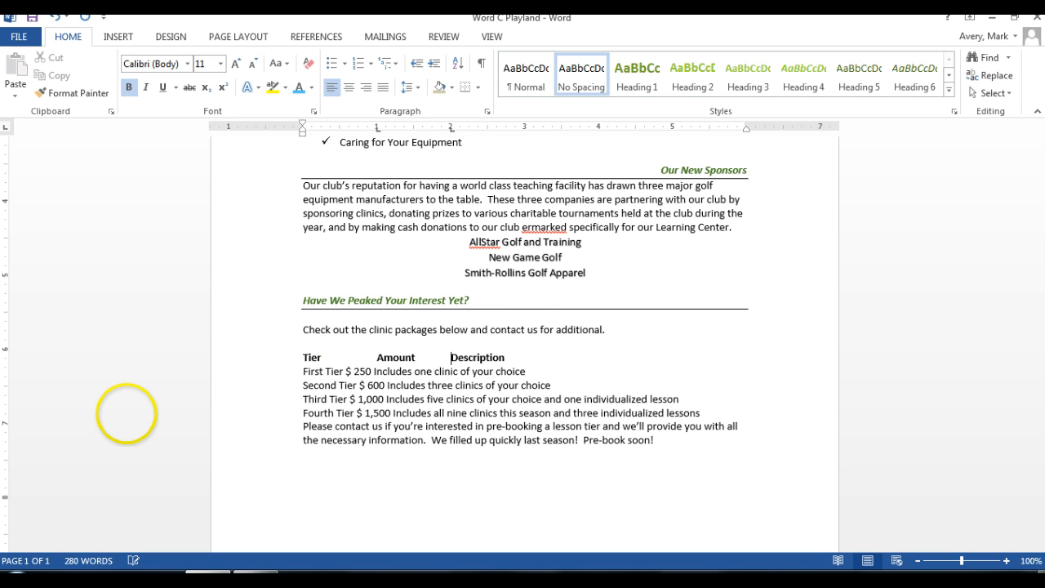
Step: Insert tabs before the amount and the description in the First Tier and Second Tier lines to align them under the headers
click(348, 372)
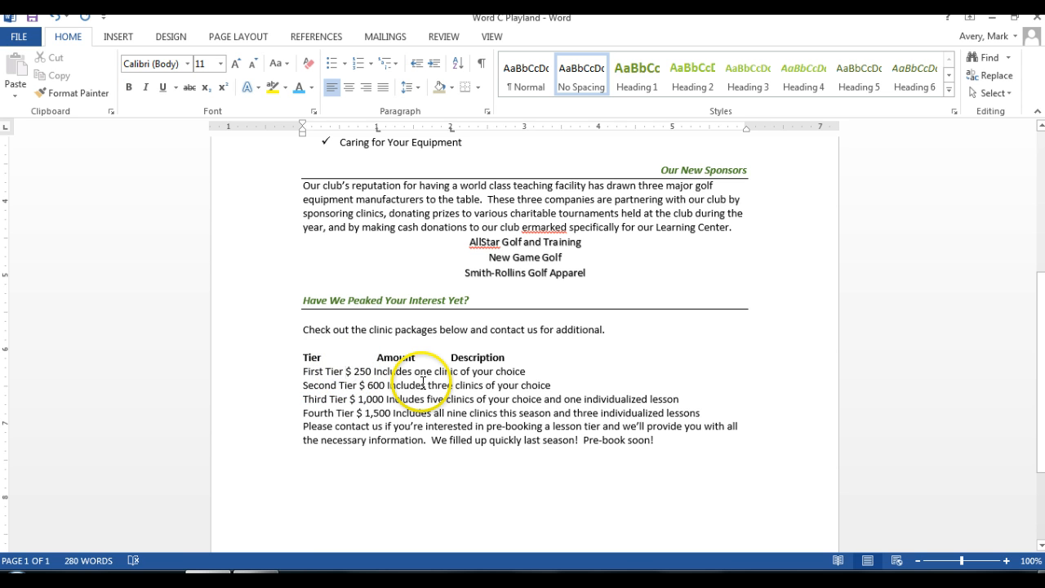
key(Tab)
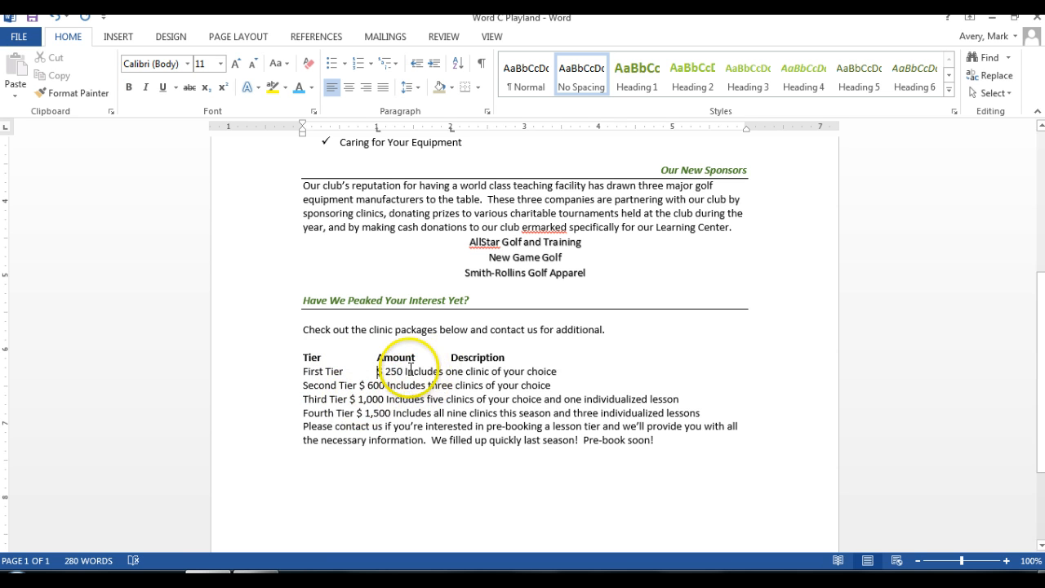
click(405, 371)
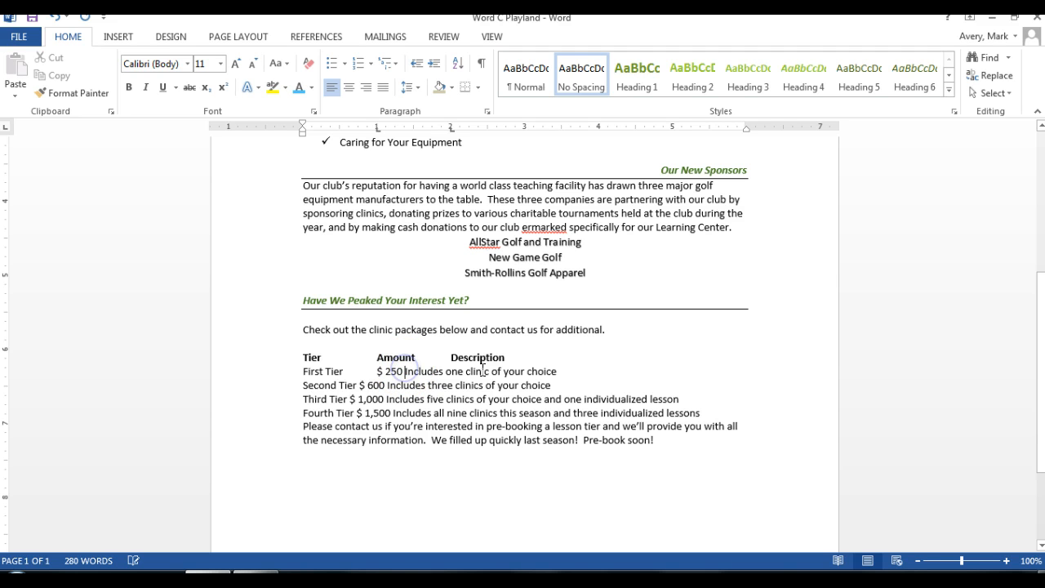
key(Tab)
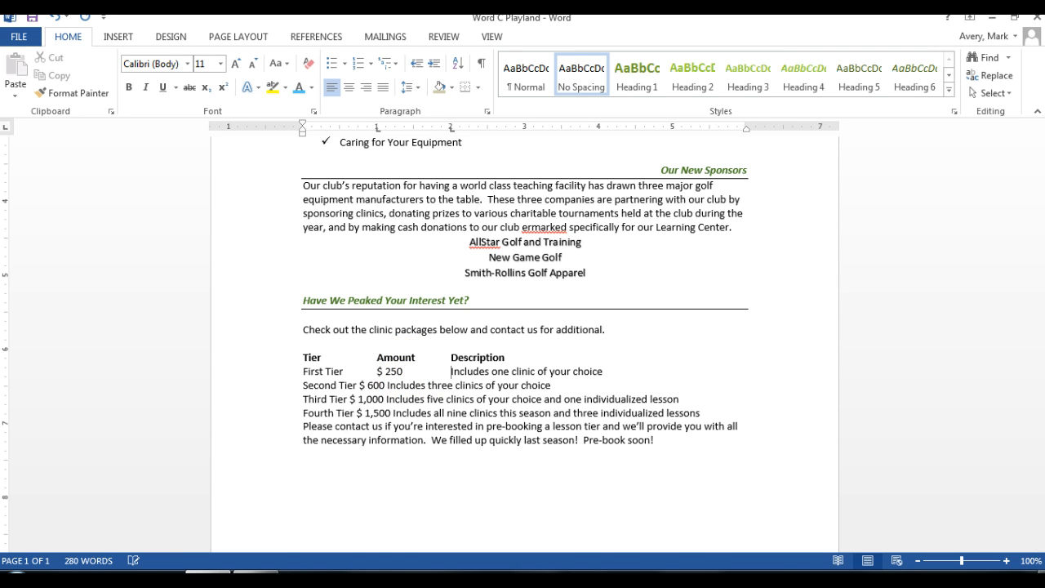
click(358, 385)
key(Tab)
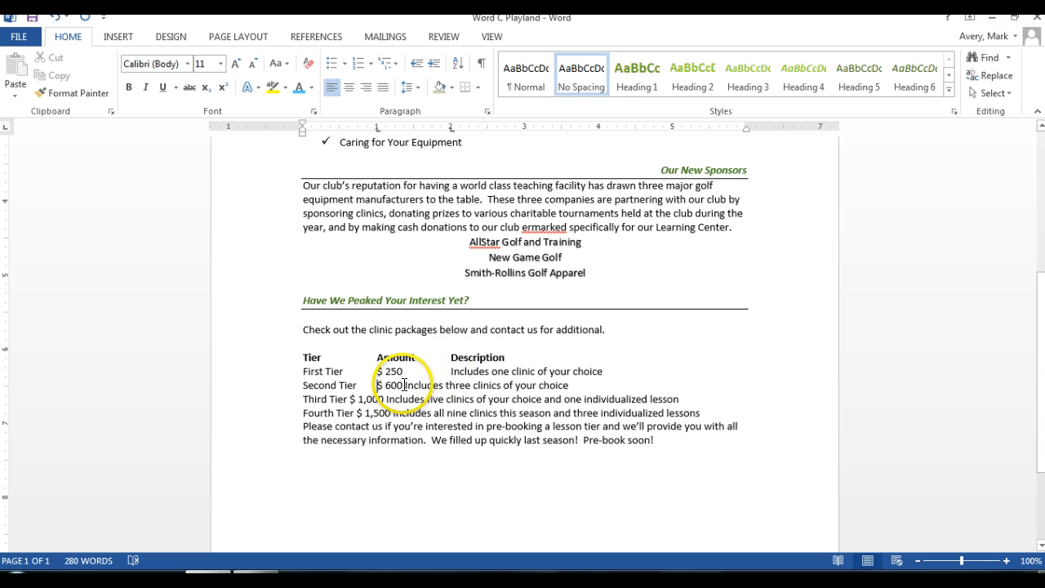
drag(403, 384, 406, 384)
key(Right)
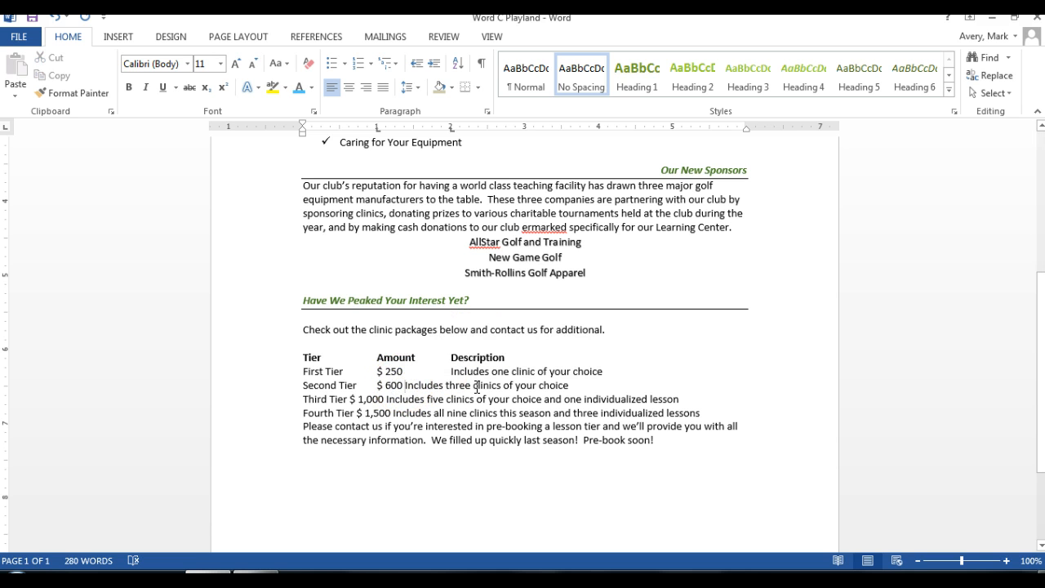
key(Tab)
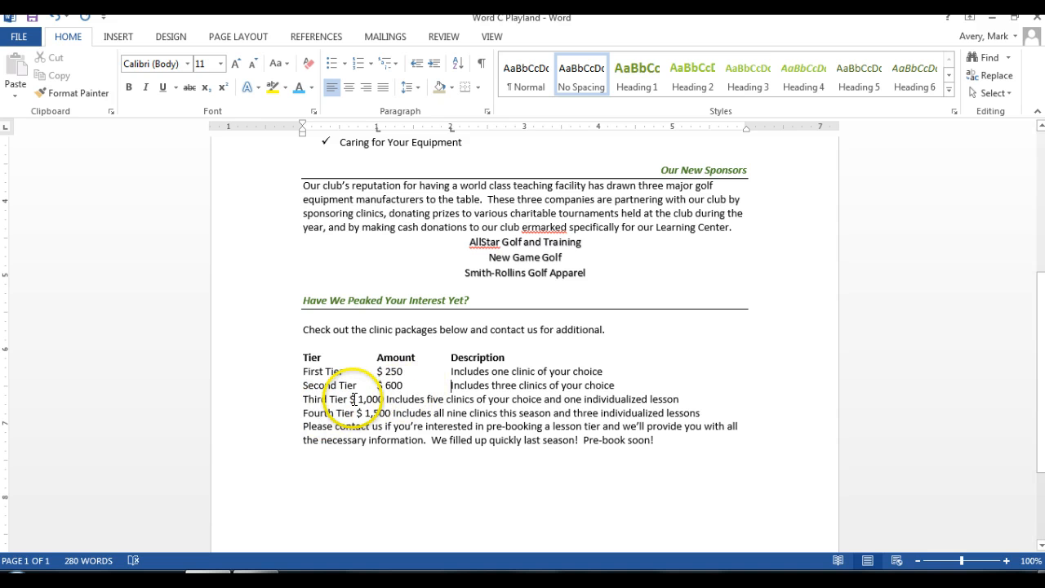
Step: Align the Third Tier and Fourth Tier amounts and descriptions under their headers by inserting tabs before each
click(351, 398)
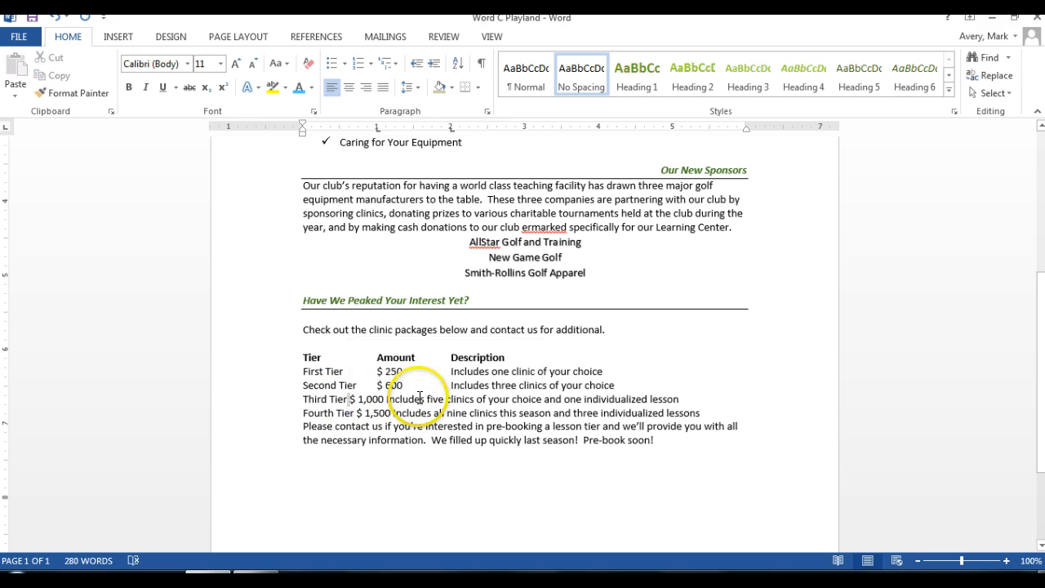
key(Tab)
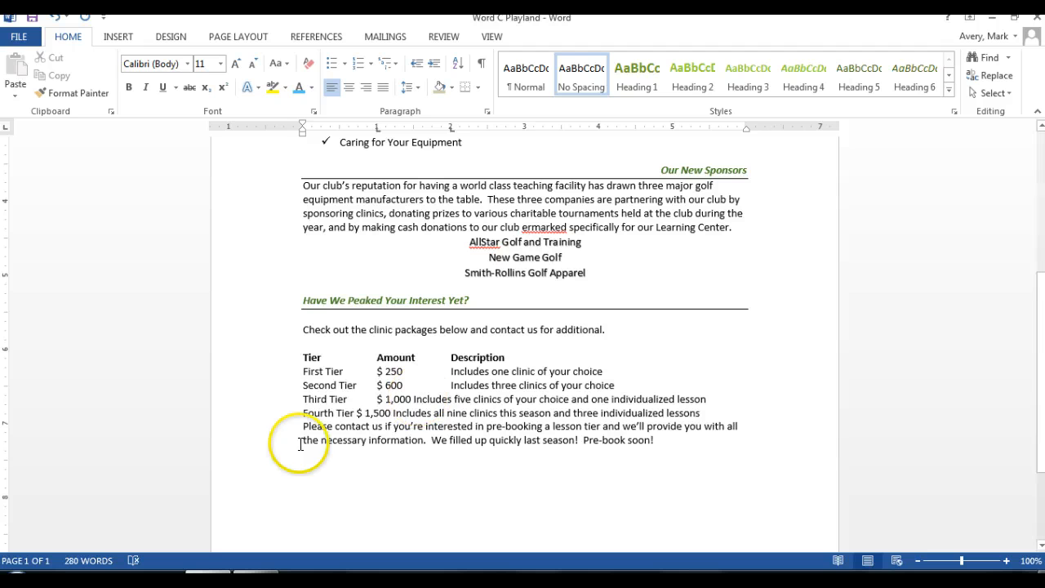
click(412, 398)
key(Tab)
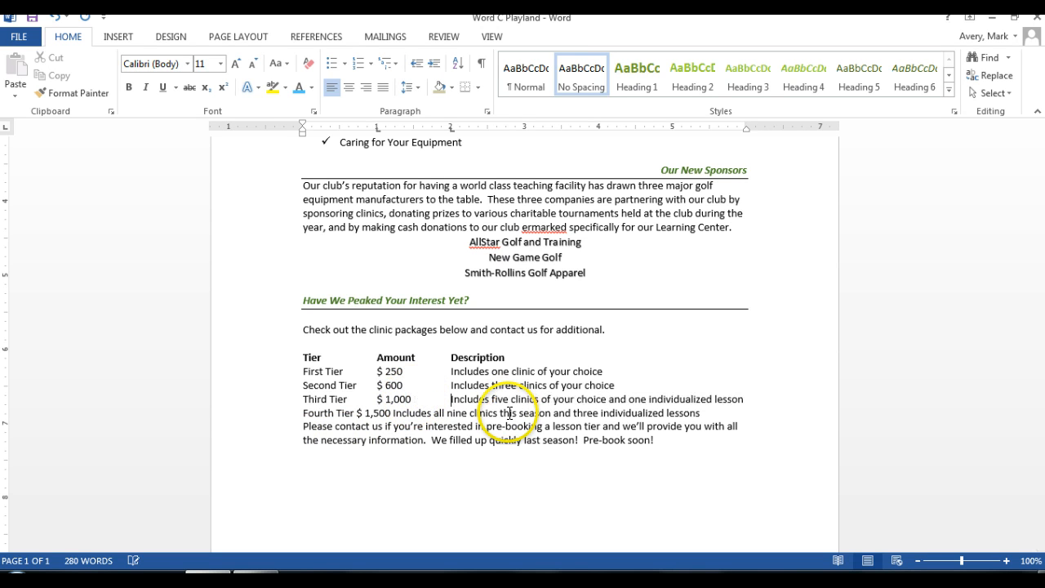
click(357, 412)
key(Tab)
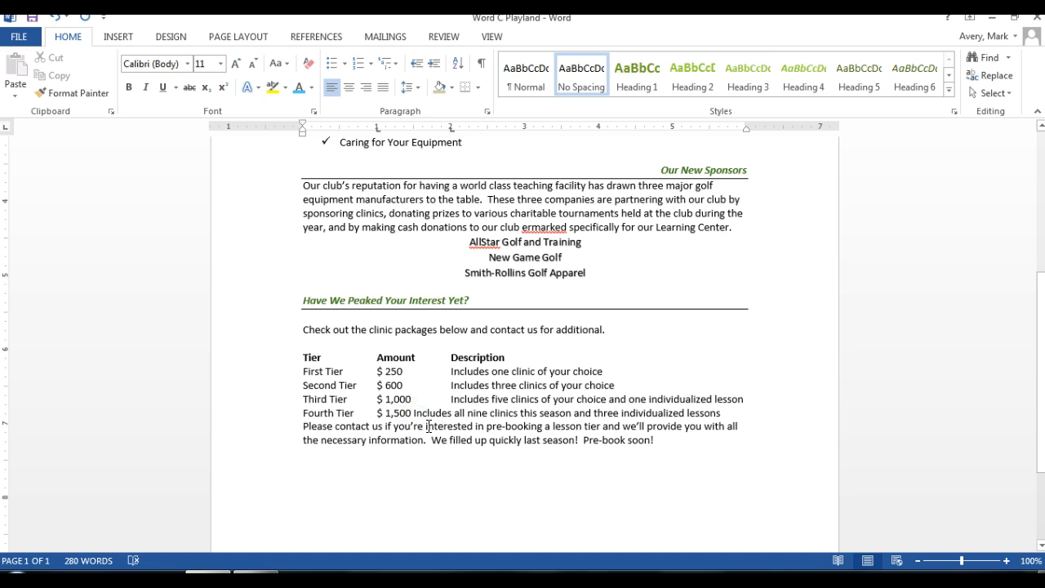
key(Tab)
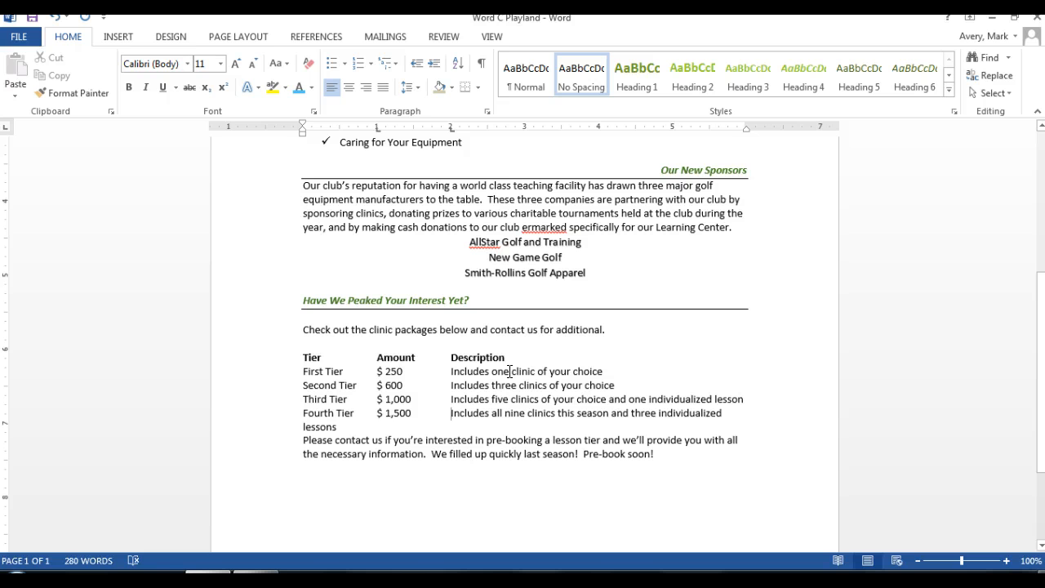
Step: Replace the spelled-out clinic counts in the First Tier and Second Tier descriptions with the numerals 1 and 3
drag(509, 371, 485, 375)
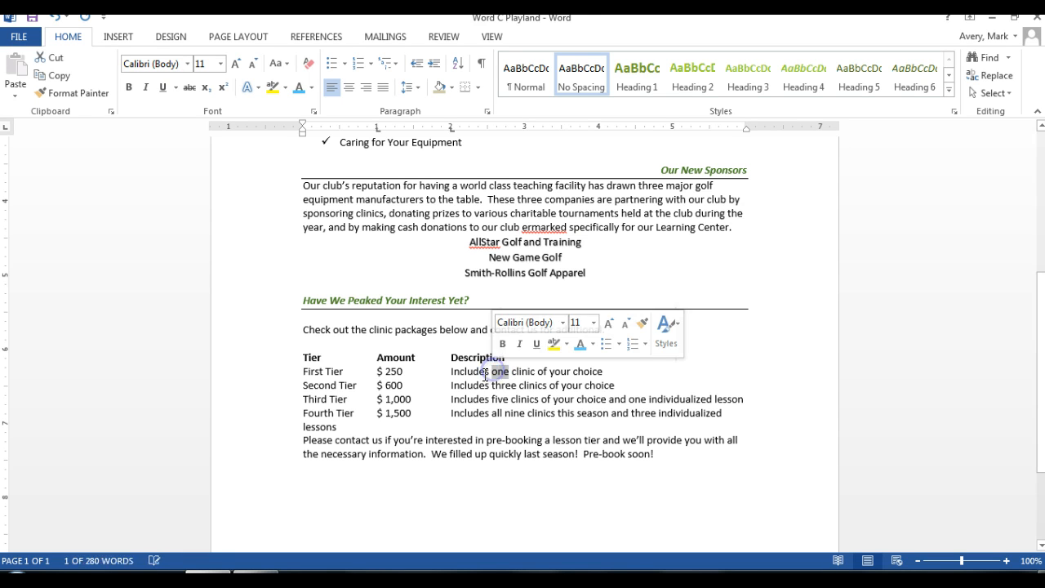
text(1)
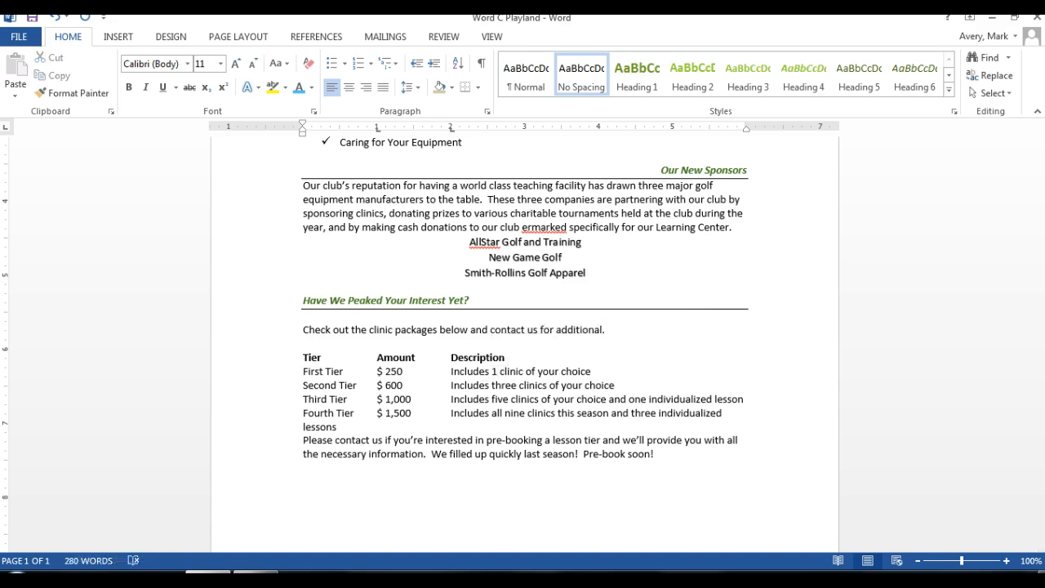
drag(515, 386, 490, 385)
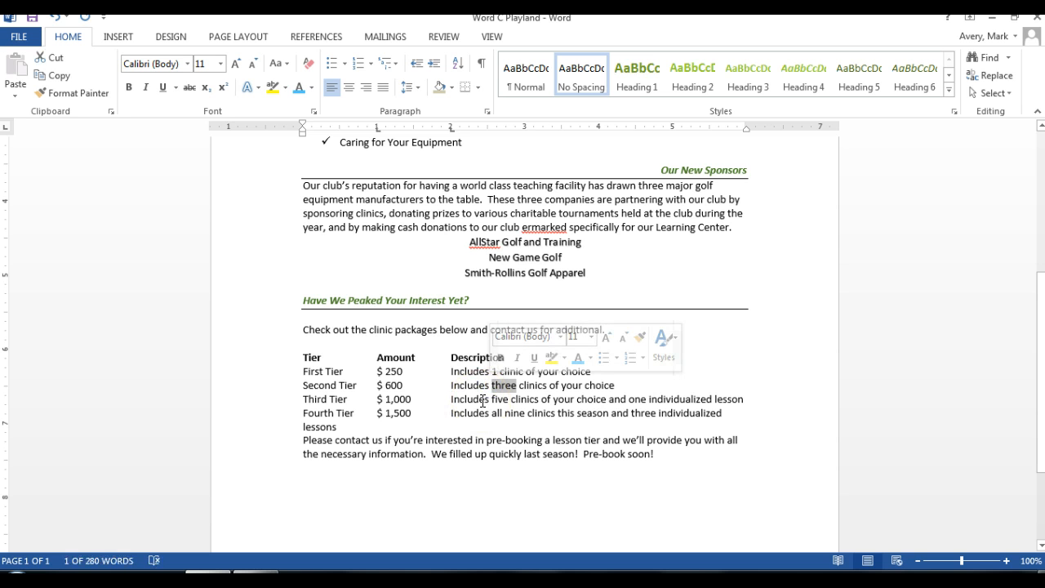
text(3)
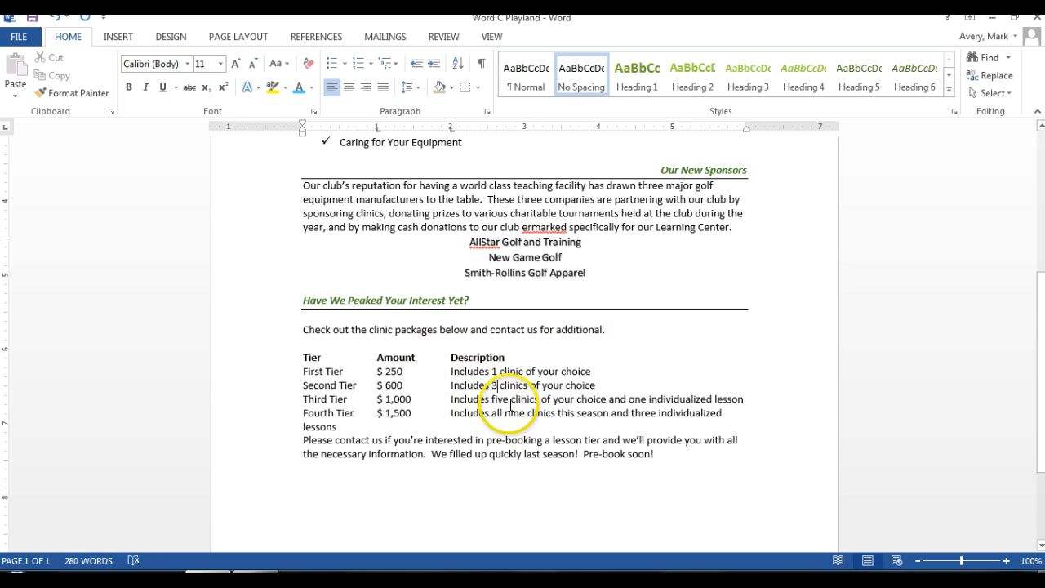
Step: In the Third Tier description, replace the number words with numerals so it offers 5 clinics and 1 individualized lesson
drag(509, 398, 490, 399)
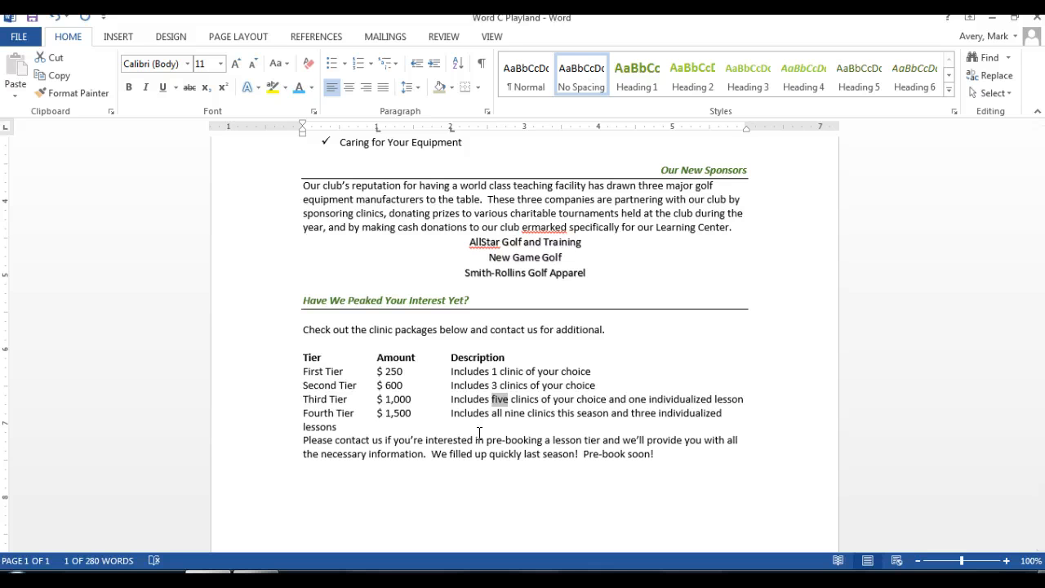
text(5)
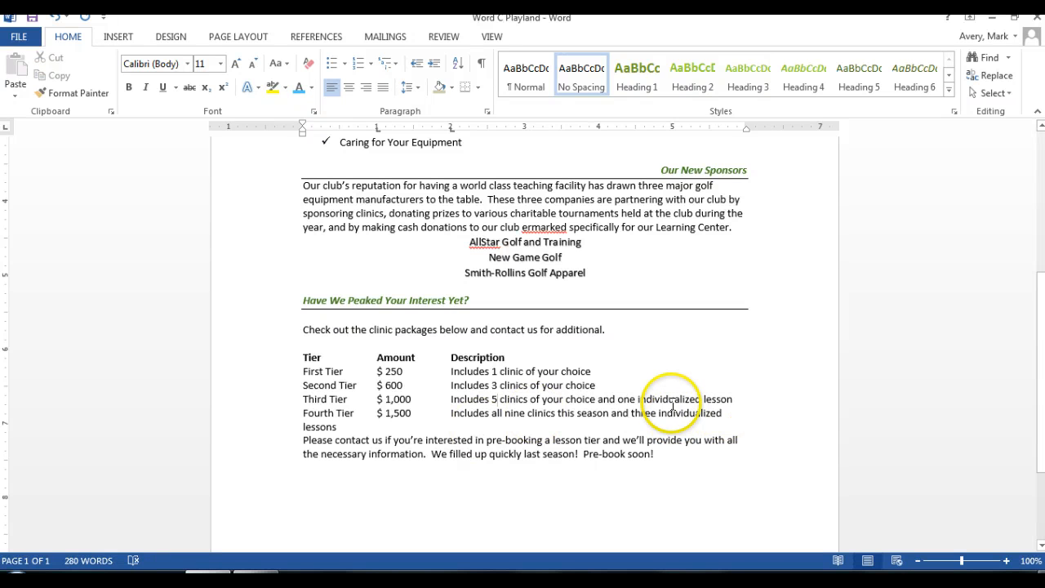
drag(635, 399, 620, 399)
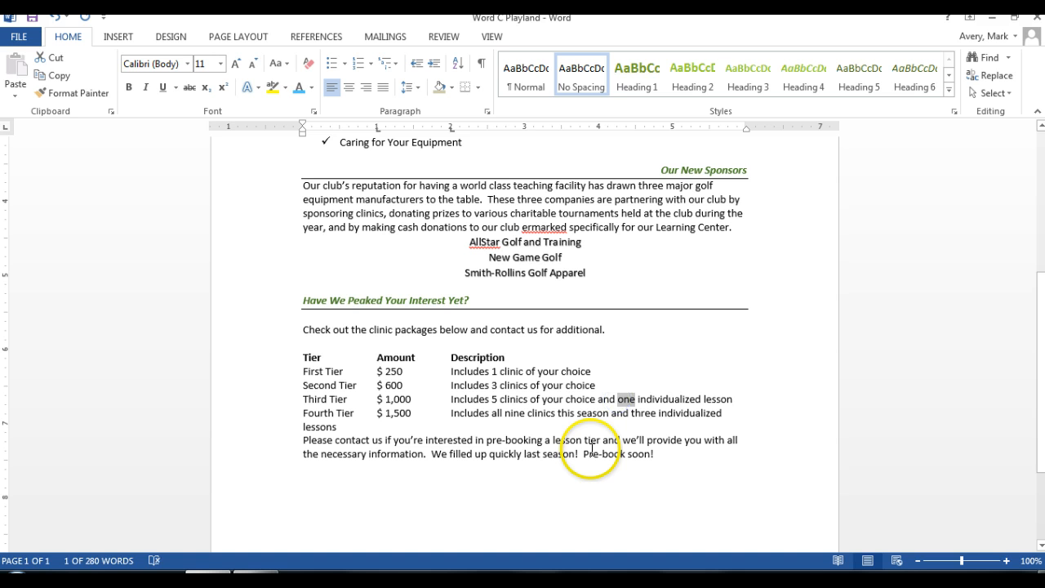
text(1)
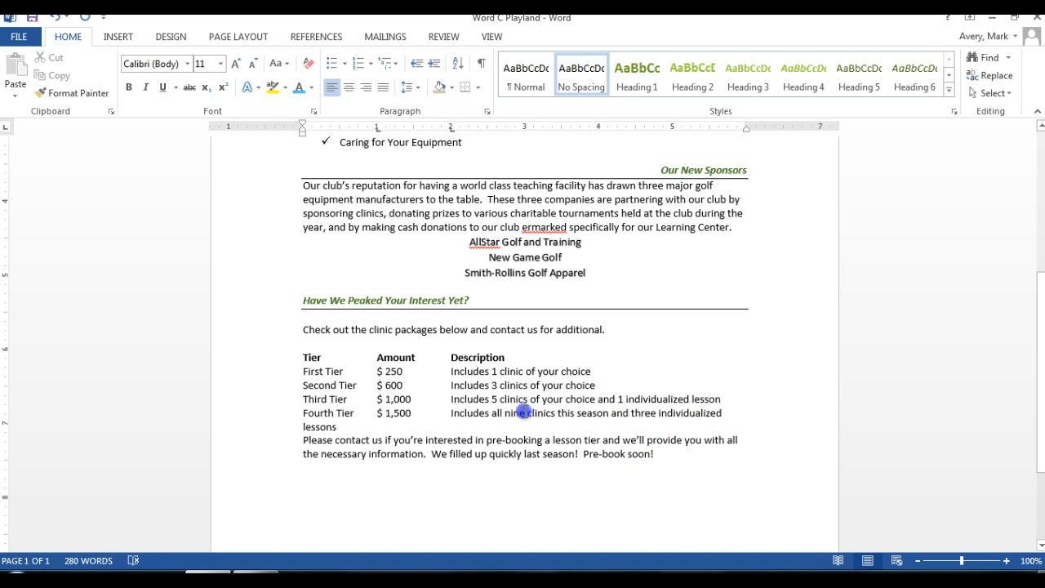
Step: In the Fourth Tier description, replace the number words with numerals: 9 clinics and 3 individualized lessons
drag(525, 413, 498, 413)
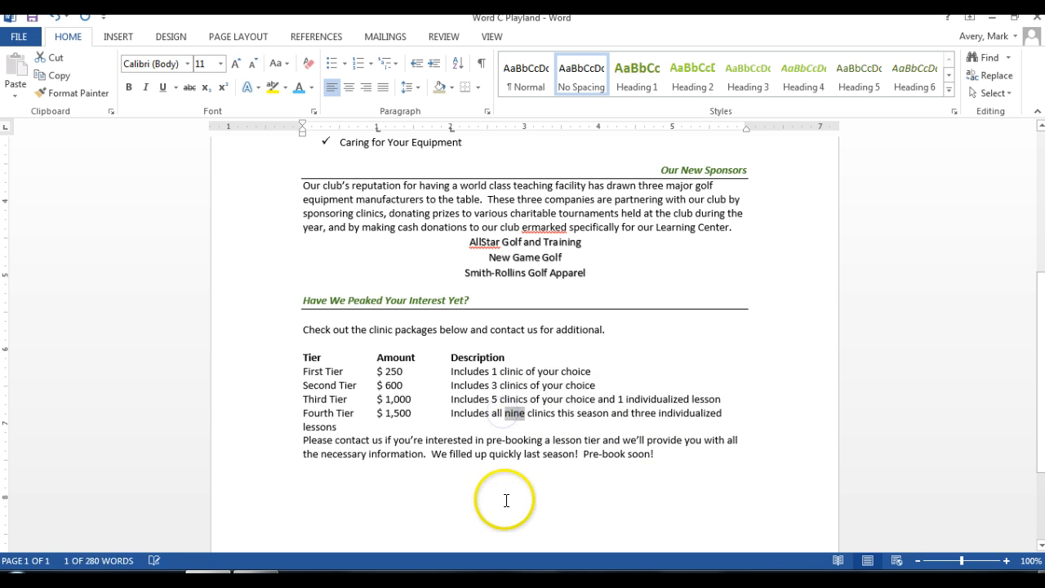
text(9)
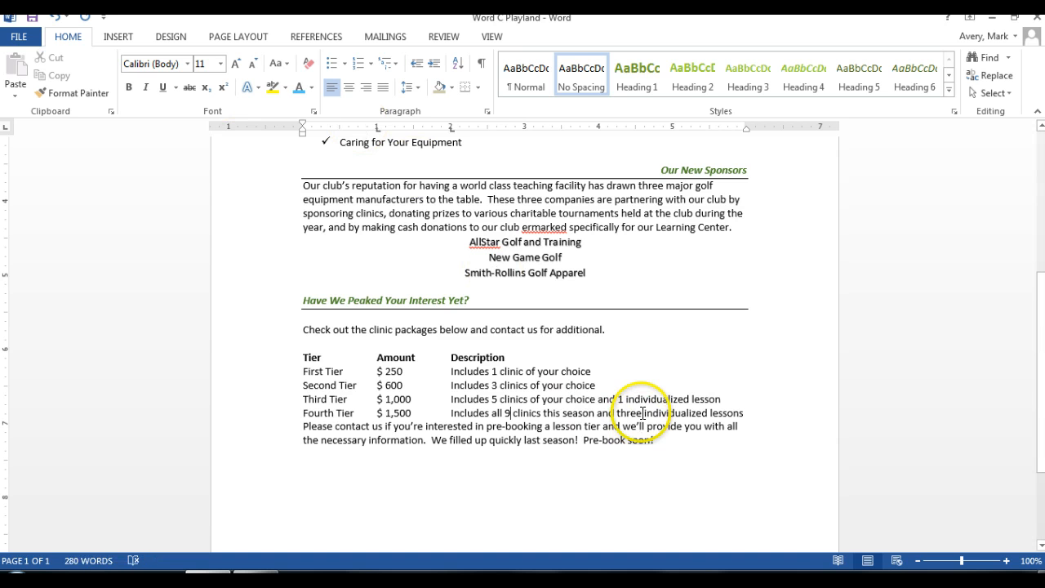
drag(641, 413, 619, 410)
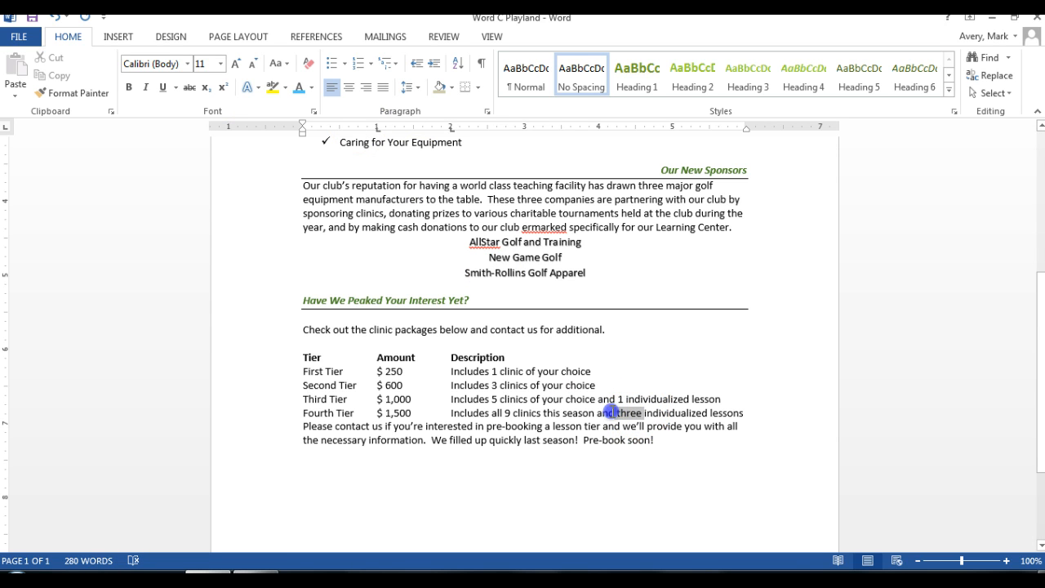
text(3)
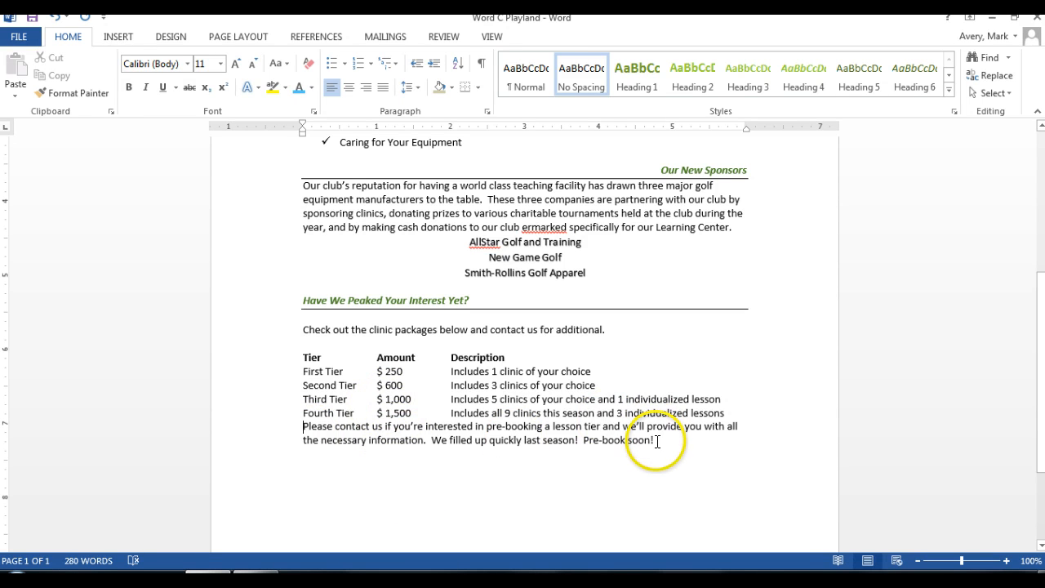
Step: Give the closing "Please contact us" paragraph a first line indent of 0.2"
drag(658, 440, 308, 426)
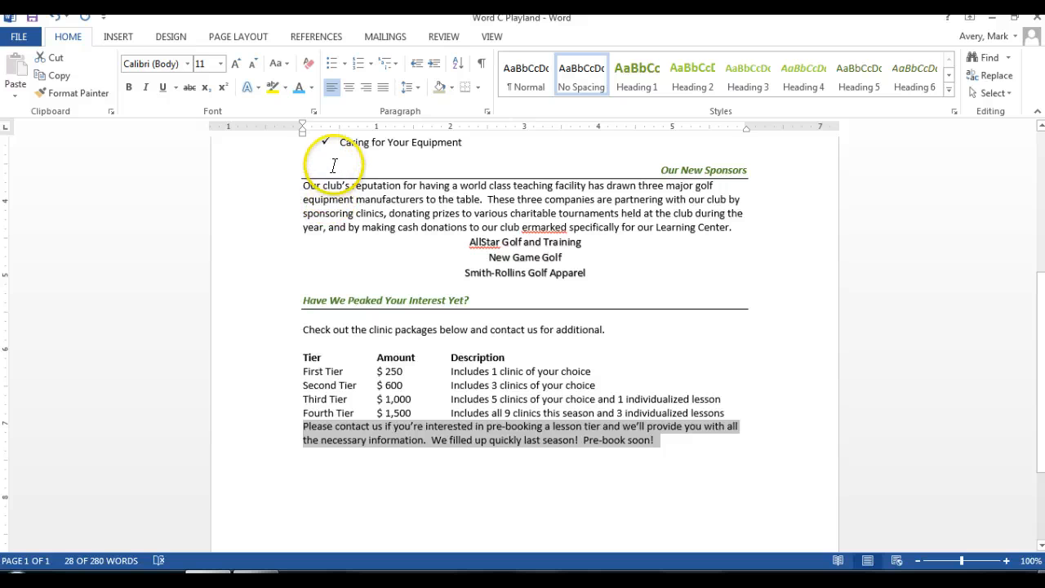
click(487, 111)
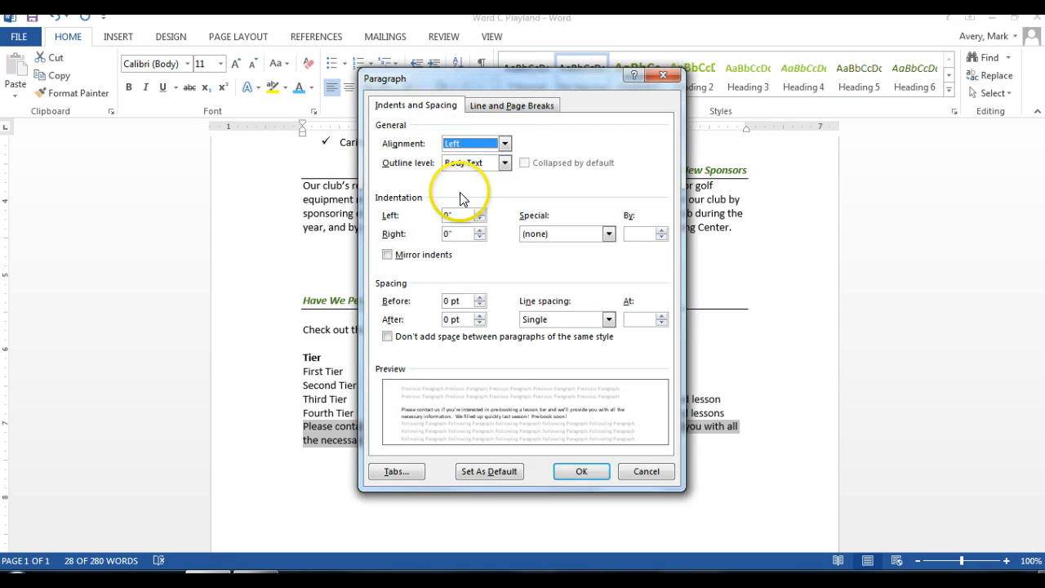
click(609, 233)
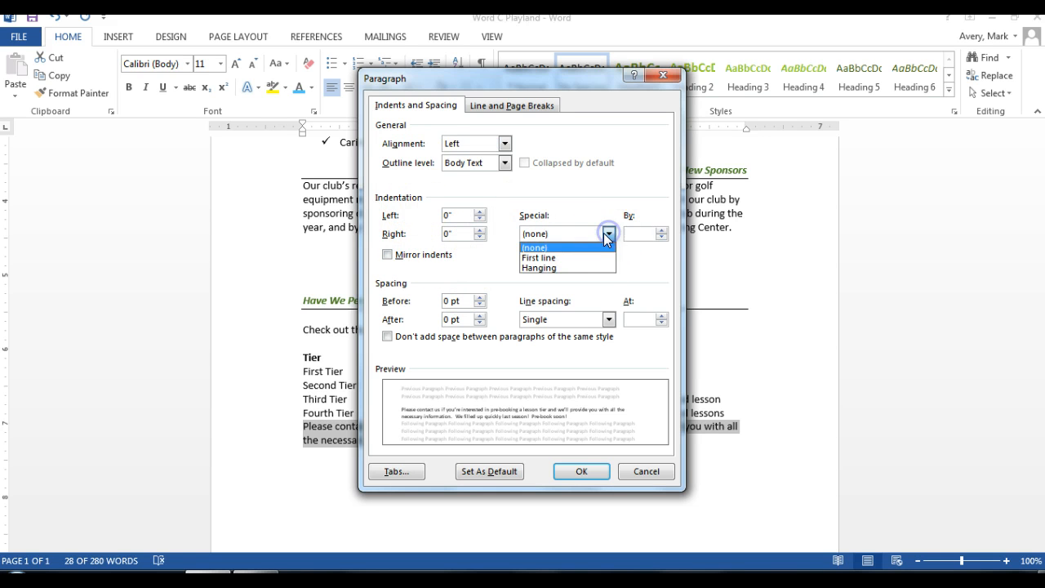
click(560, 258)
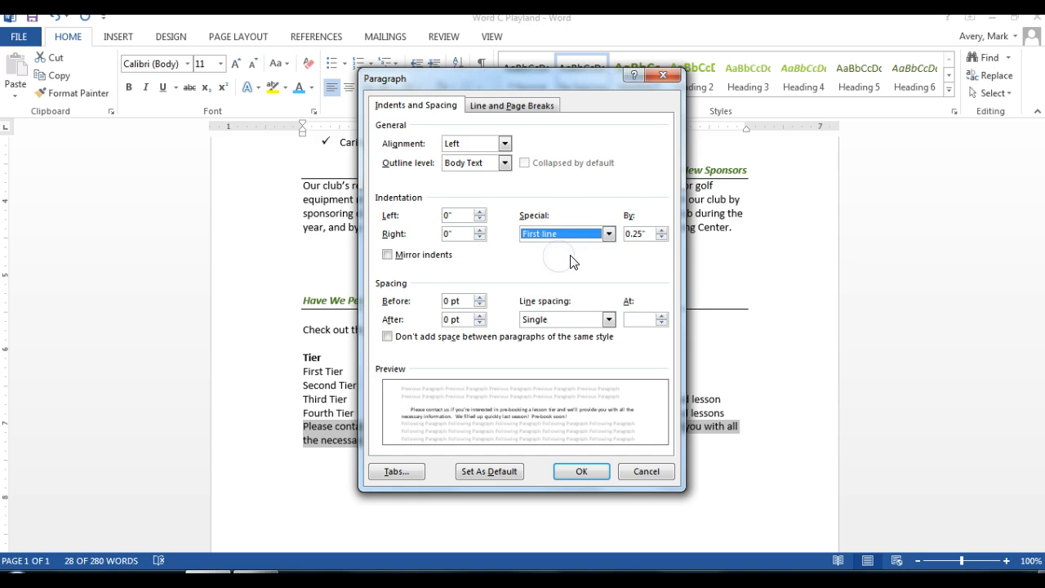
click(641, 235)
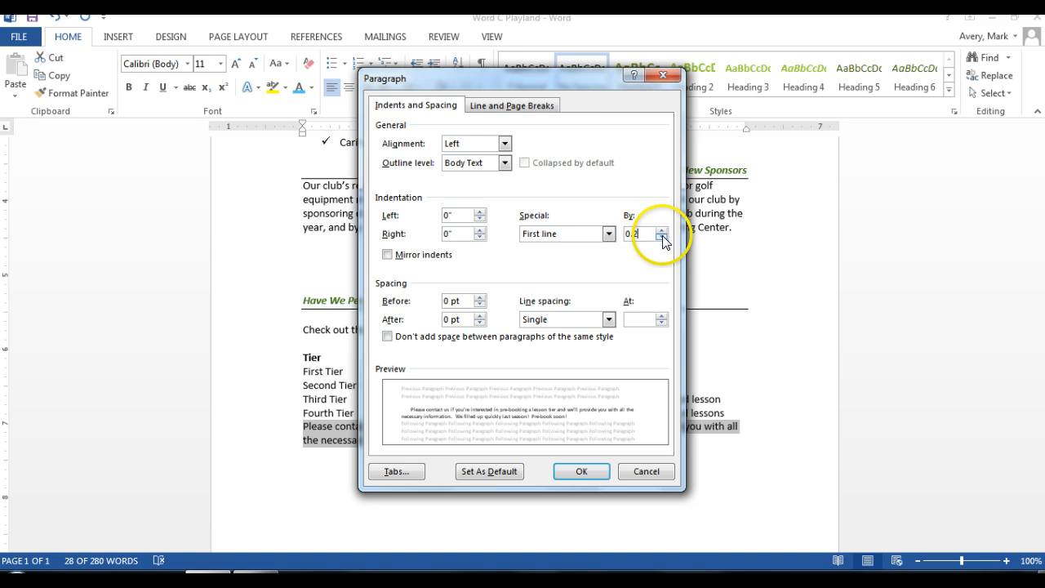
click(582, 471)
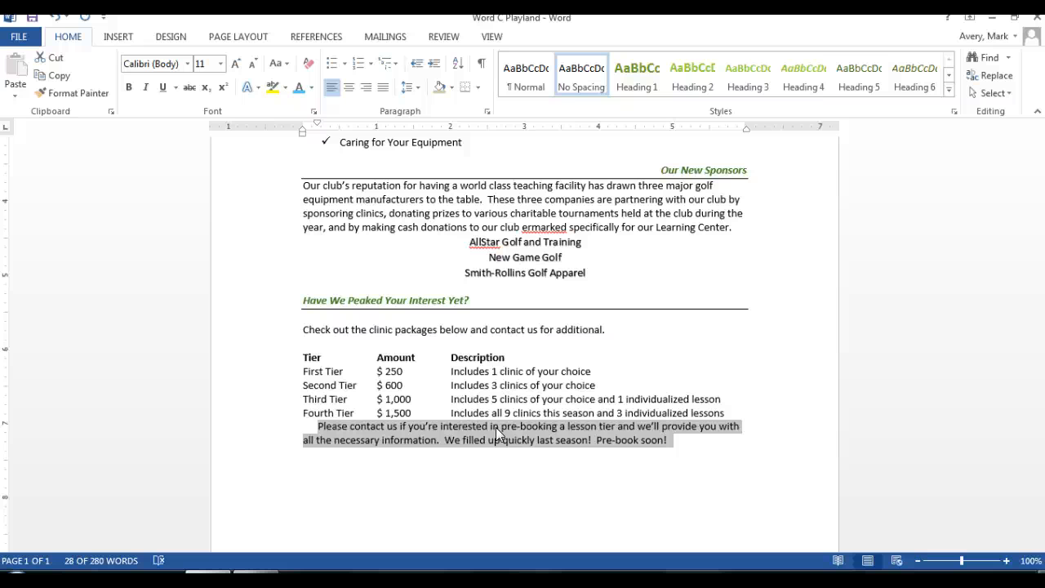
click(677, 482)
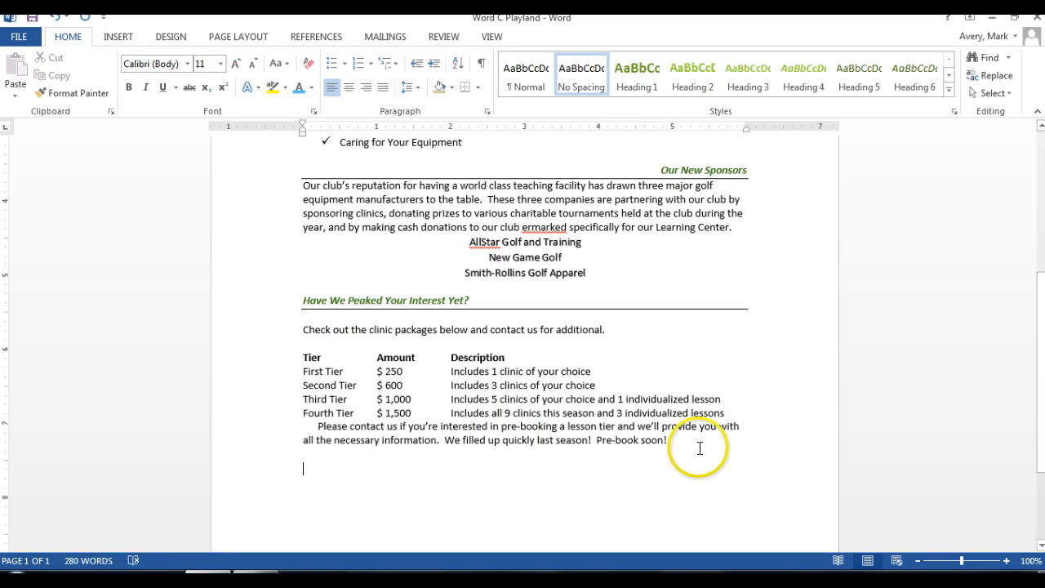
Step: Shade the closing "Please contact us" paragraph with a light tan theme color
drag(670, 441, 317, 426)
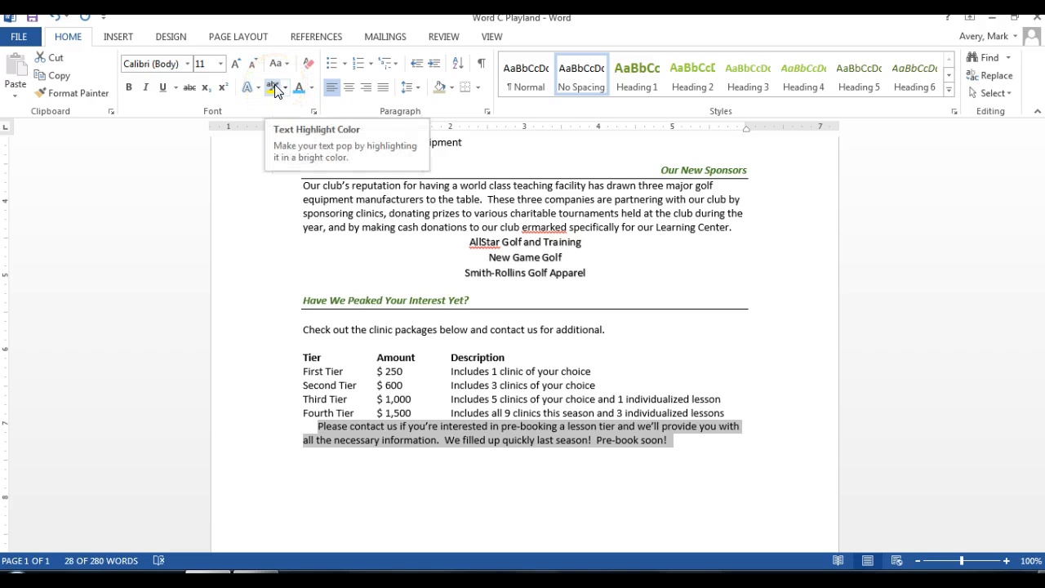
click(452, 86)
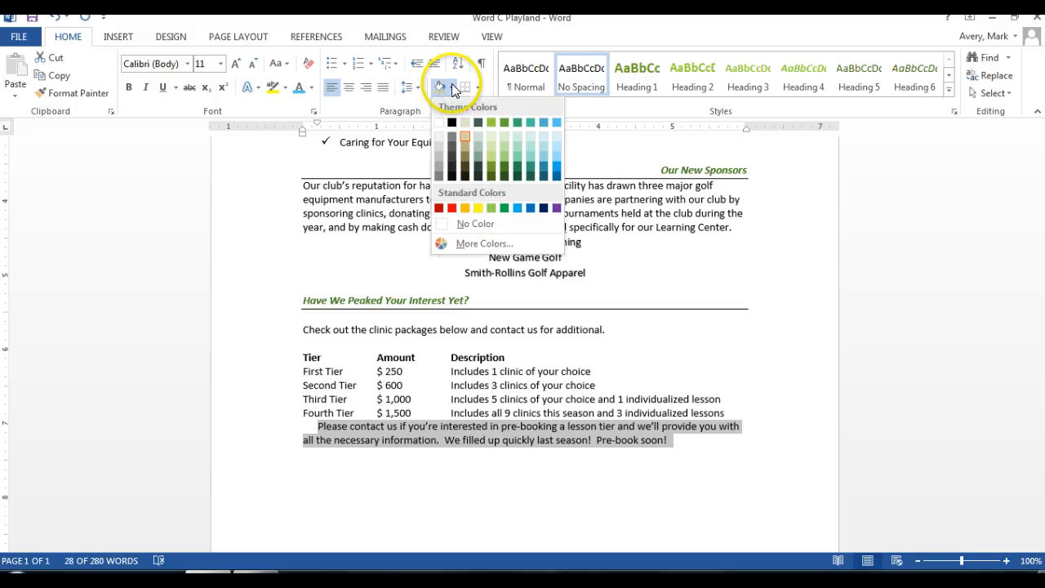
click(464, 135)
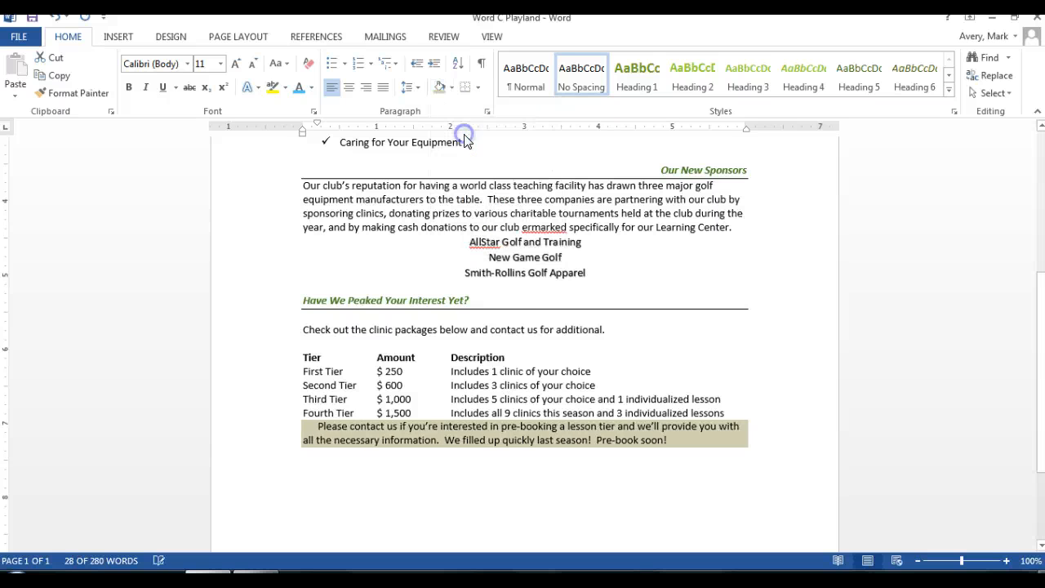
click(302, 509)
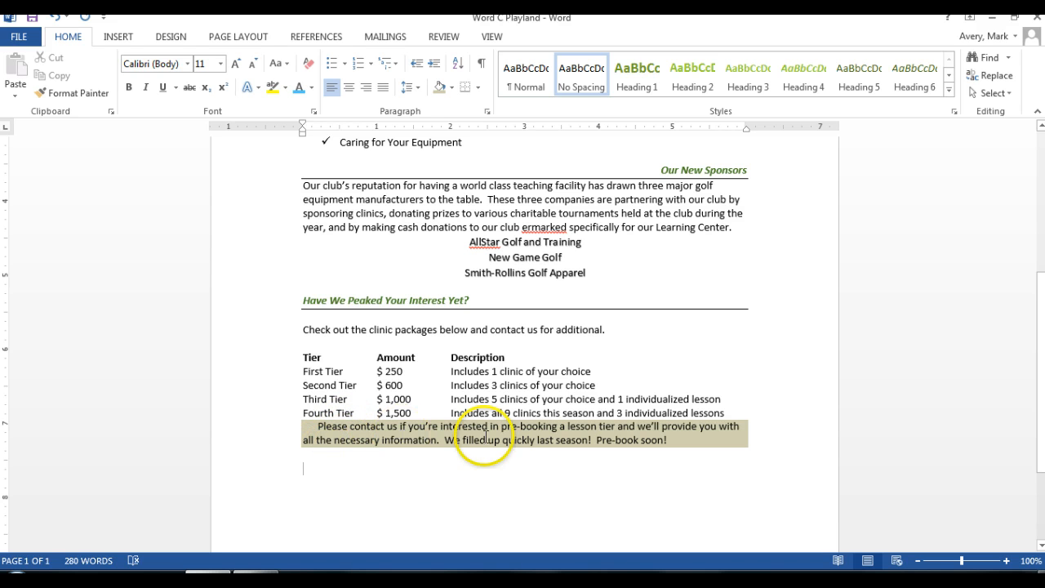
Step: Set the spacing before the shaded "Please contact us" paragraph to 24 pt
drag(316, 425, 710, 446)
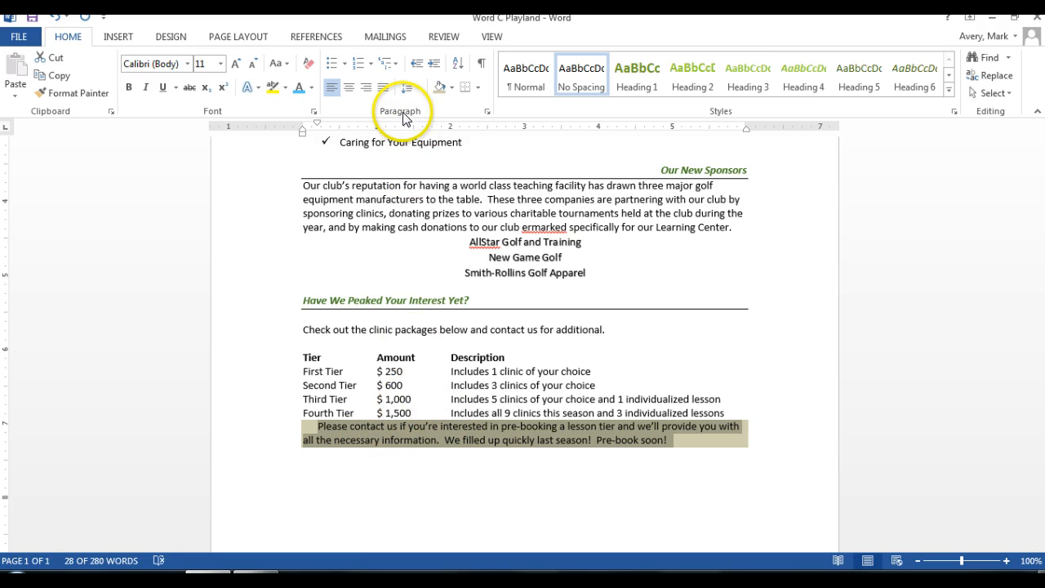
click(486, 112)
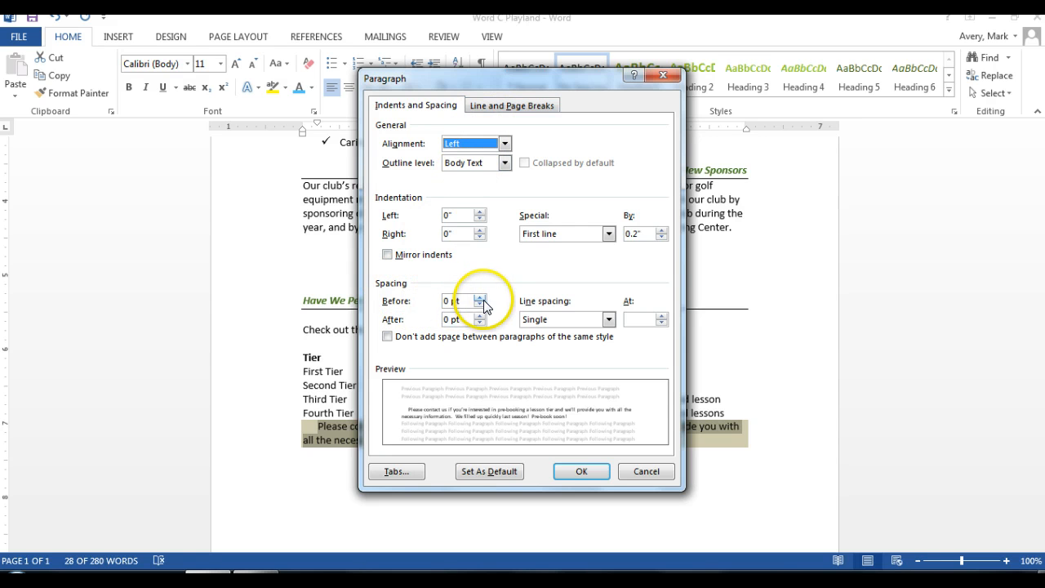
click(455, 300)
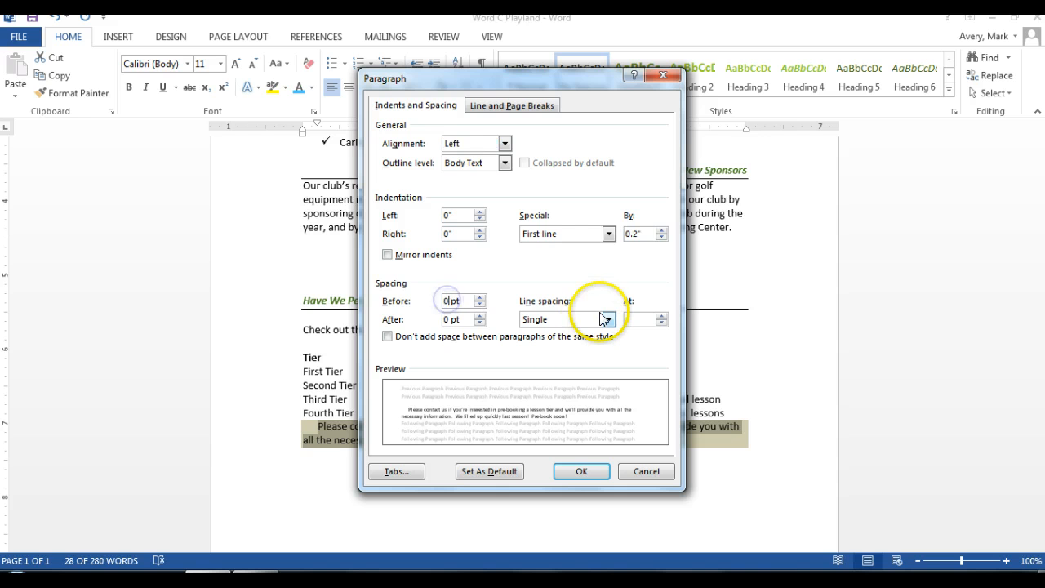
key(BackSpace)
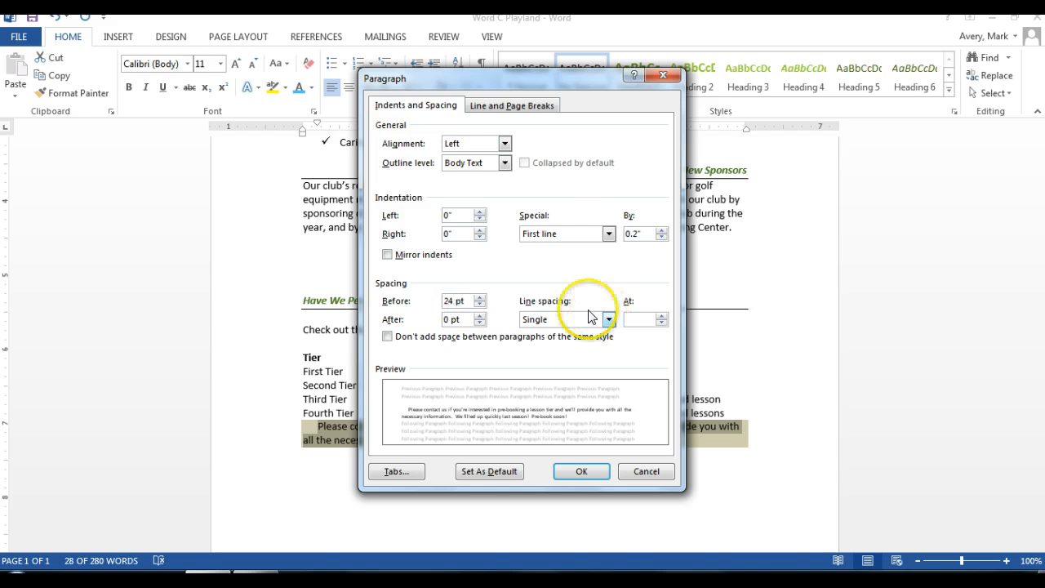
click(588, 469)
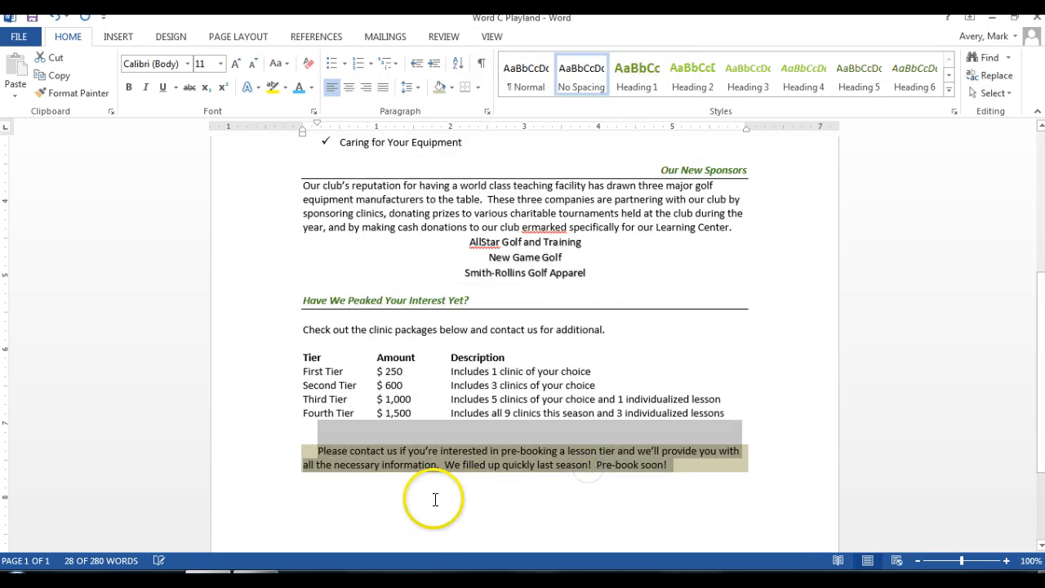
click(525, 499)
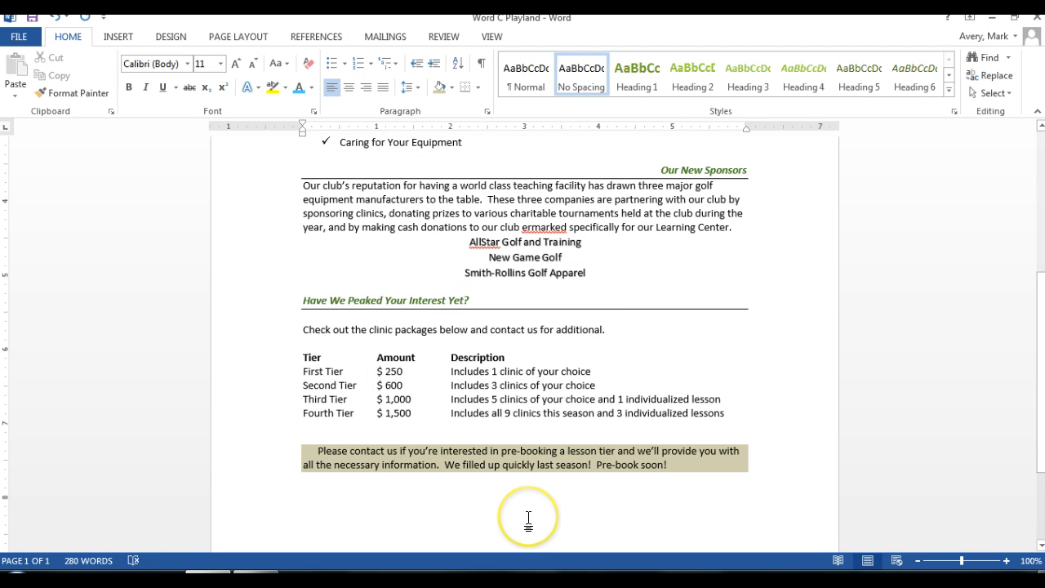